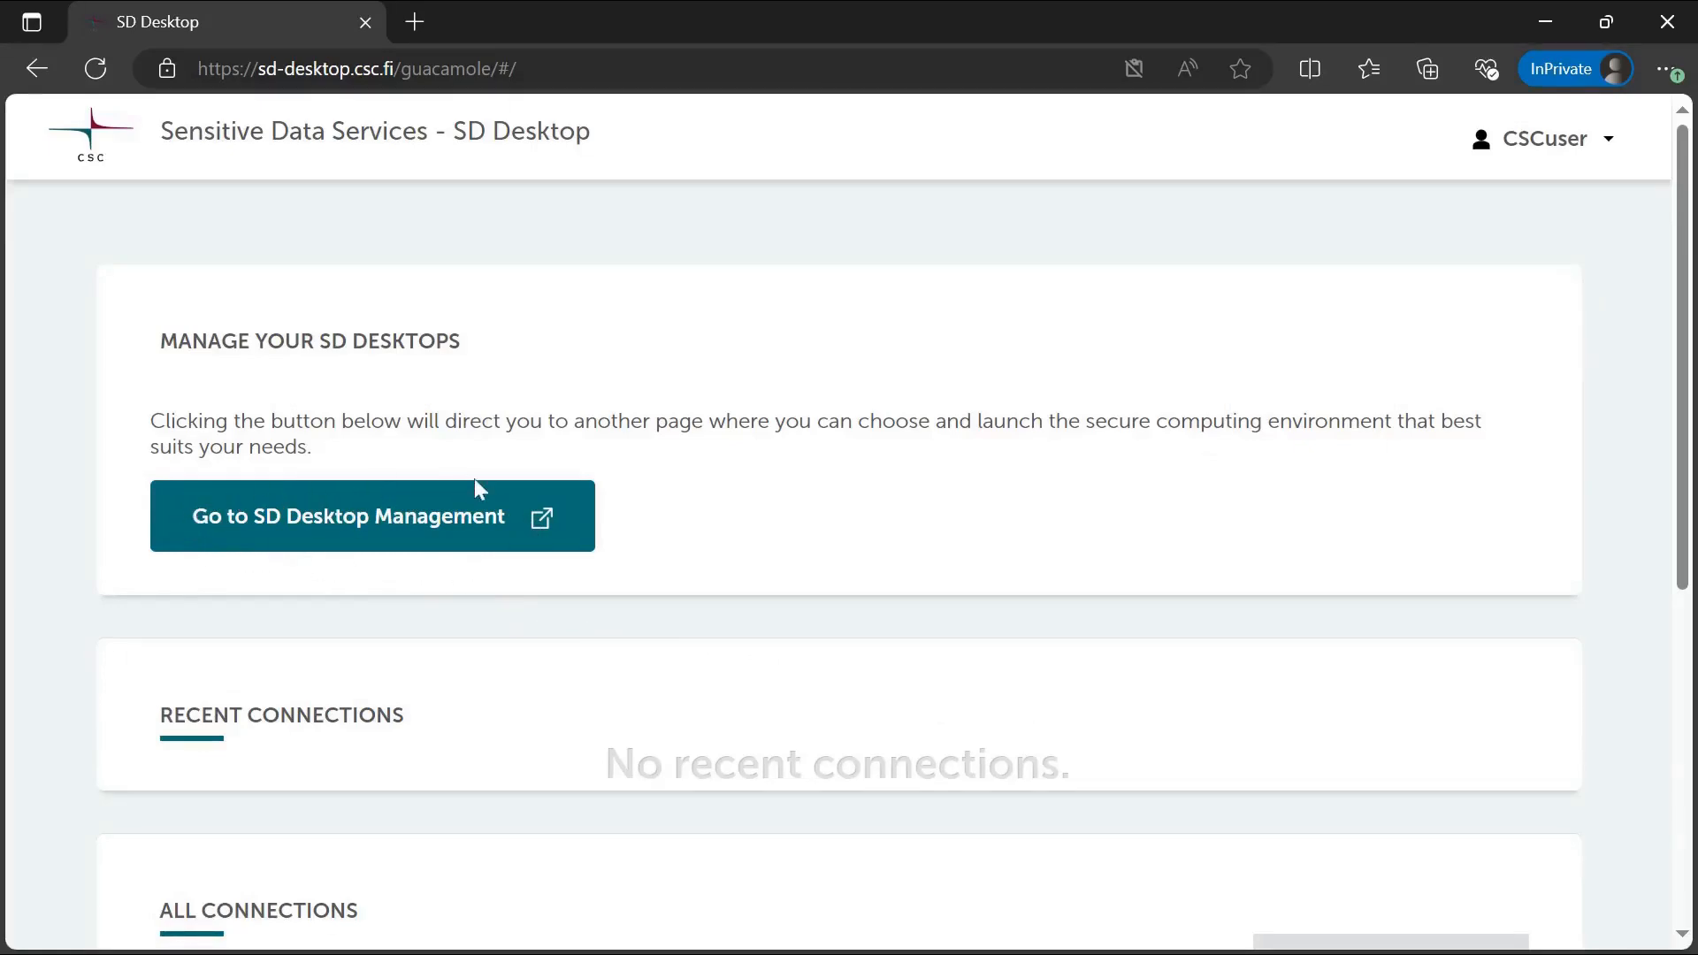
click(520, 530)
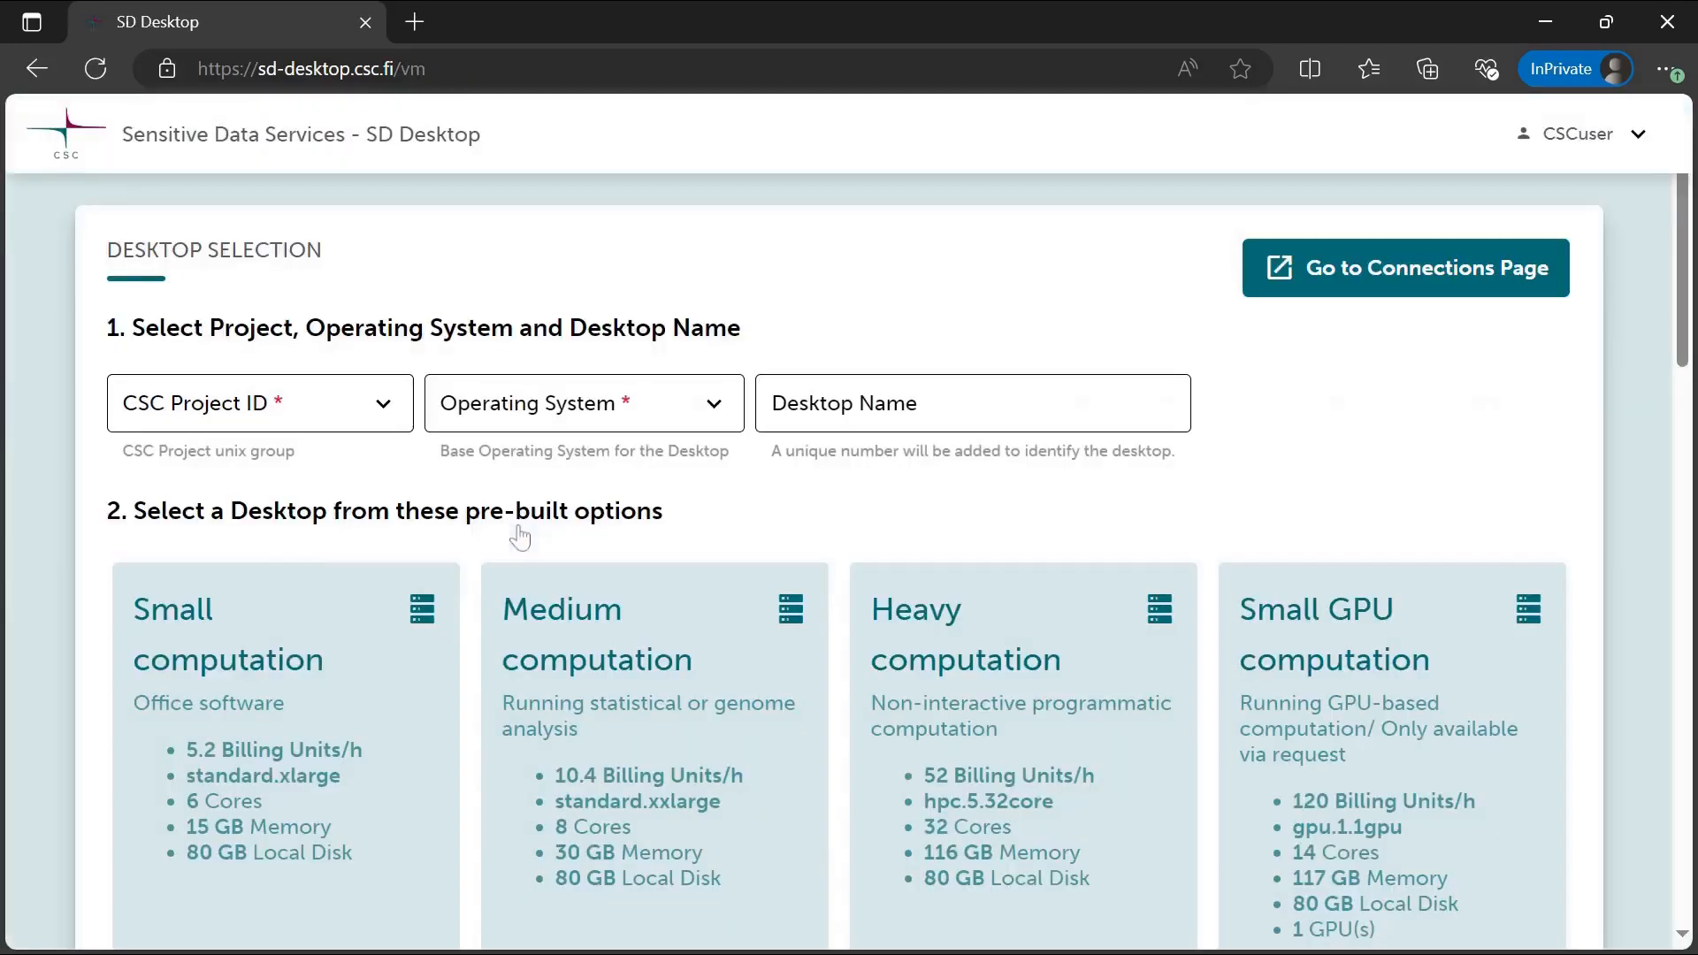
scroll(521, 537, down, 10)
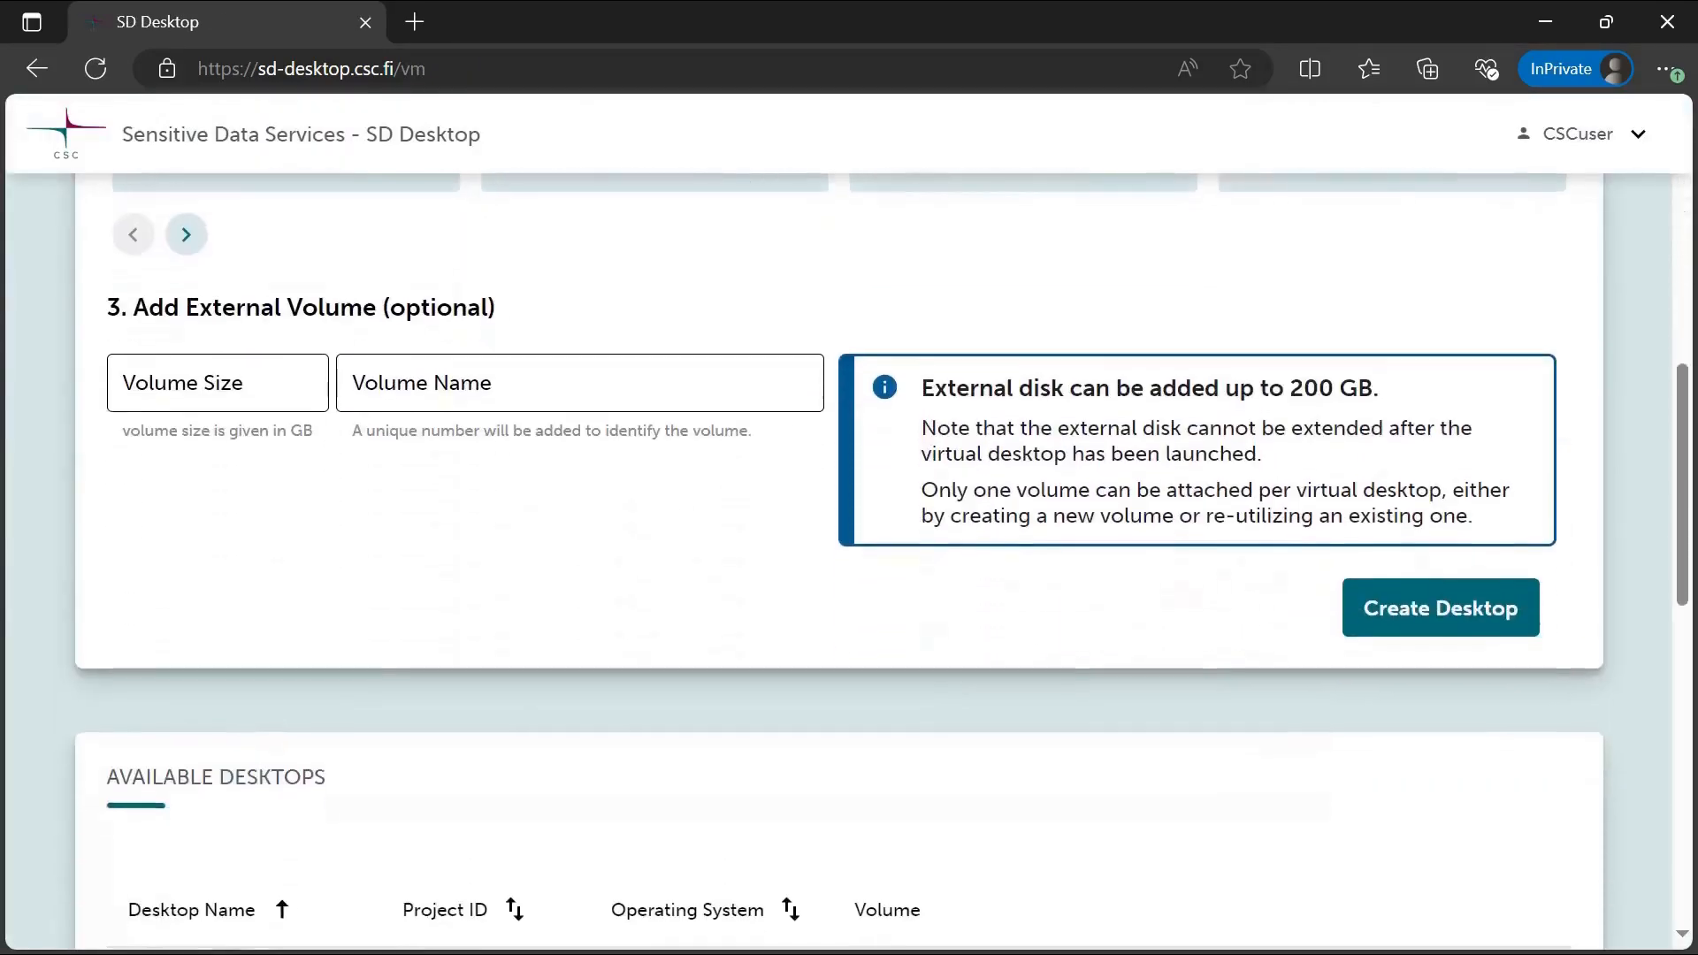
scroll(495, 530, down, 2)
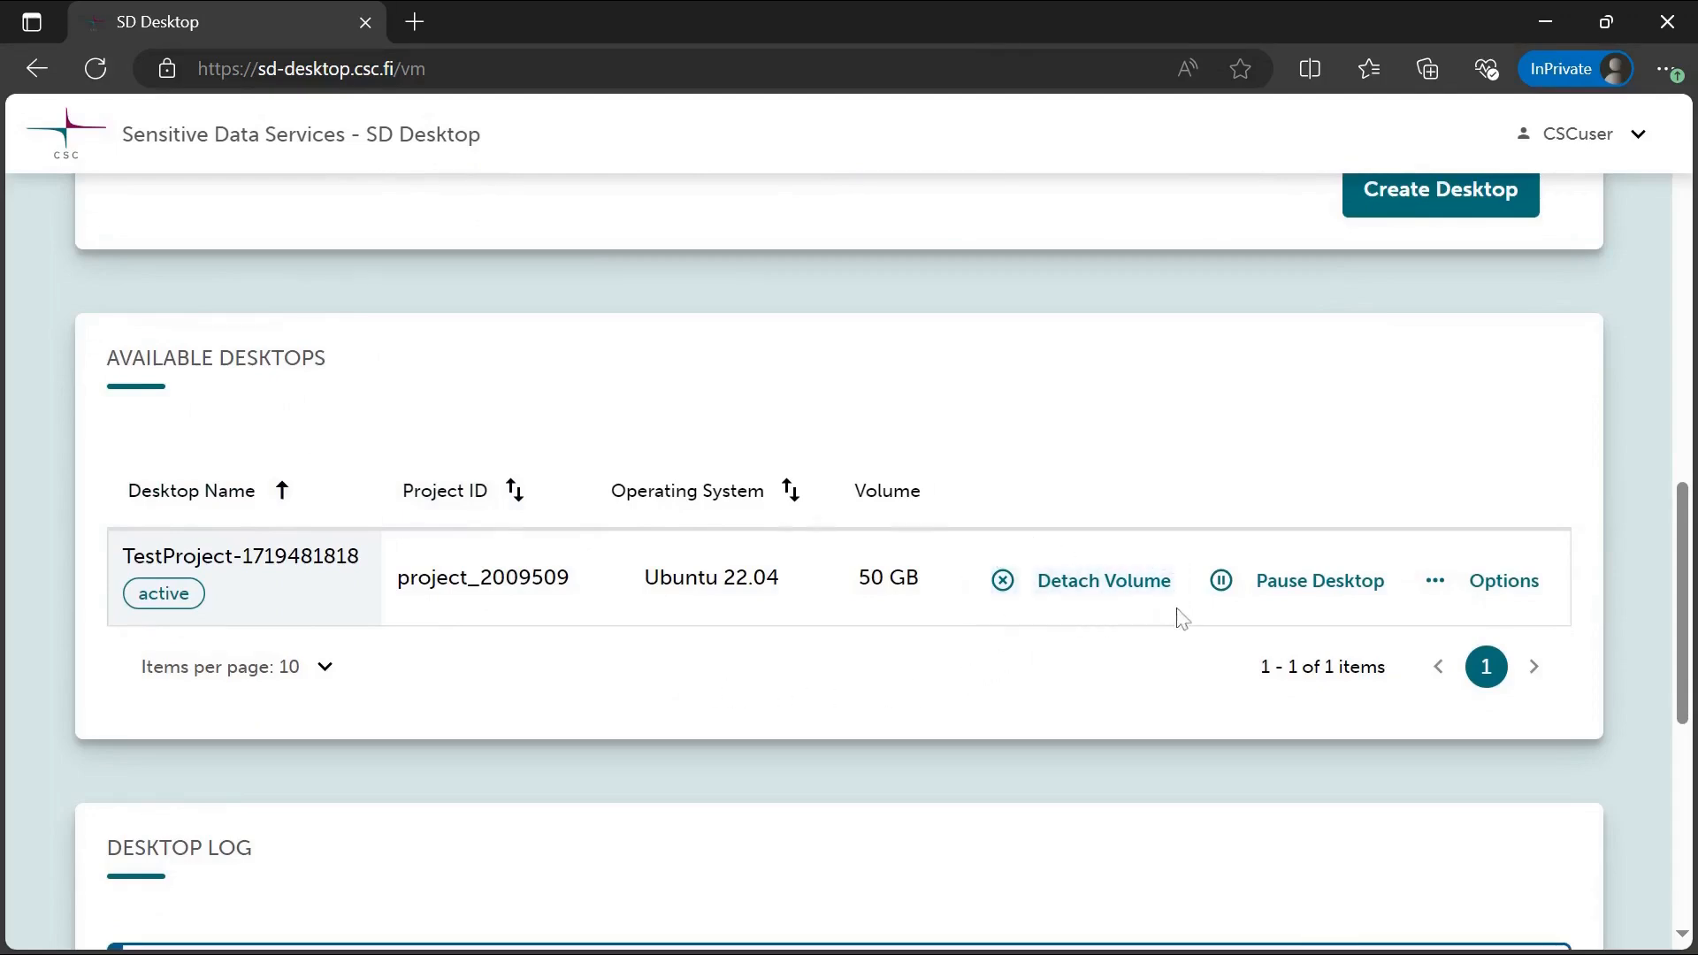
click(1046, 603)
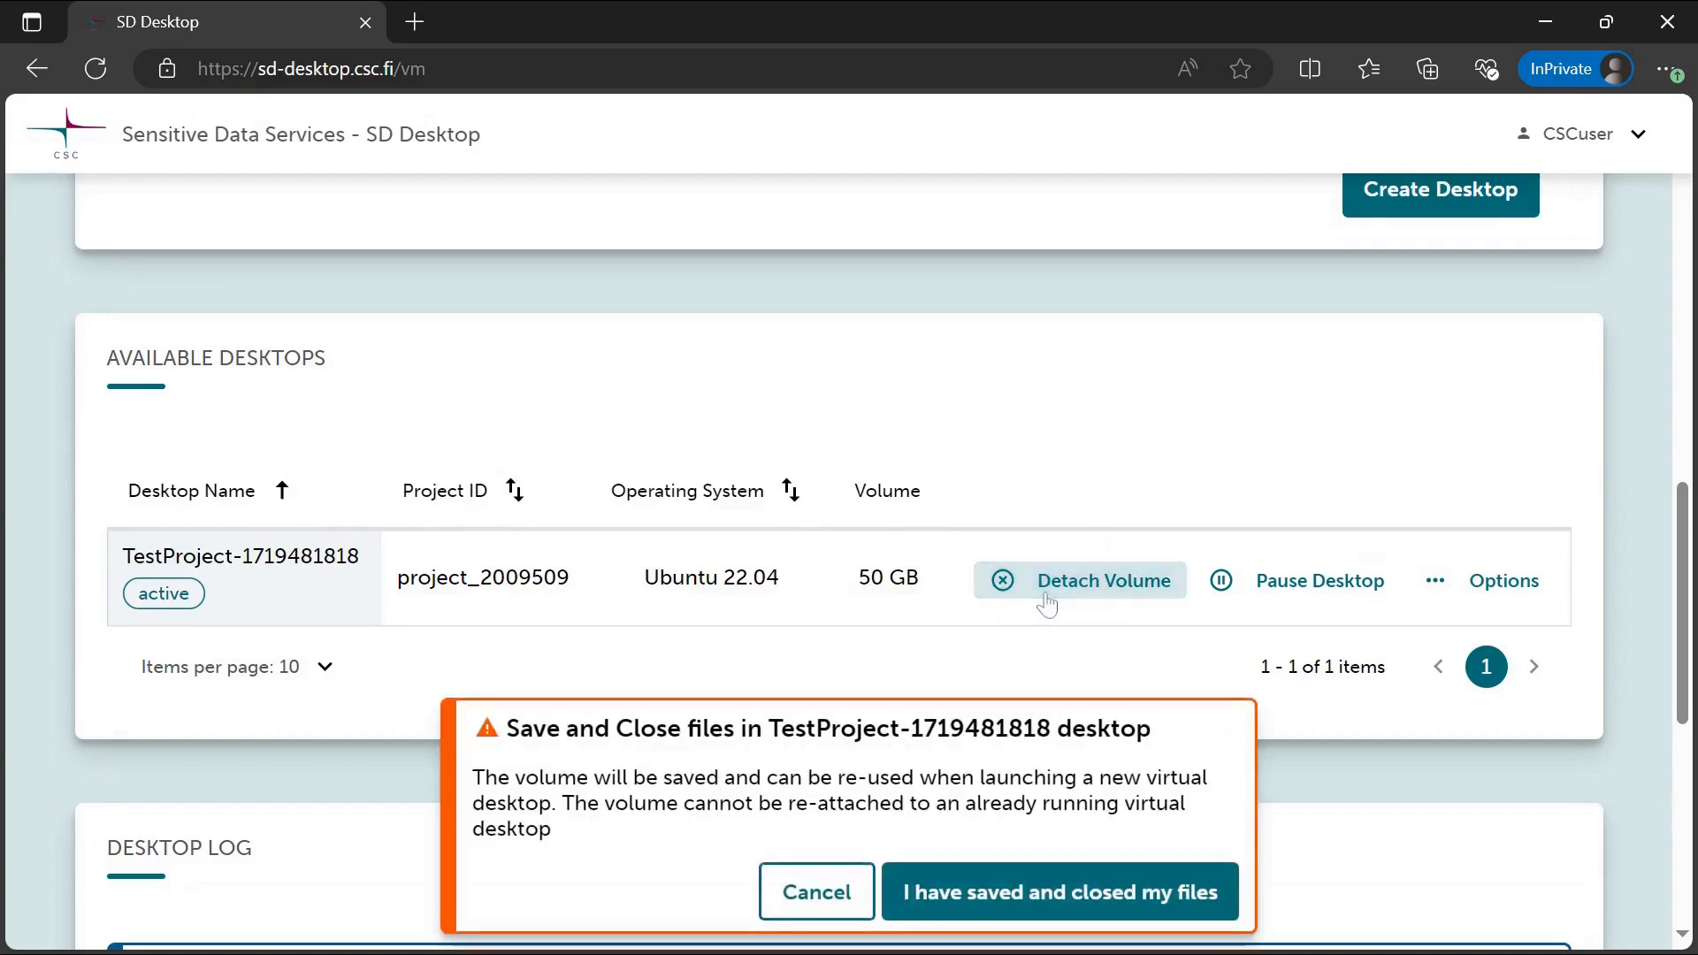
click(1167, 894)
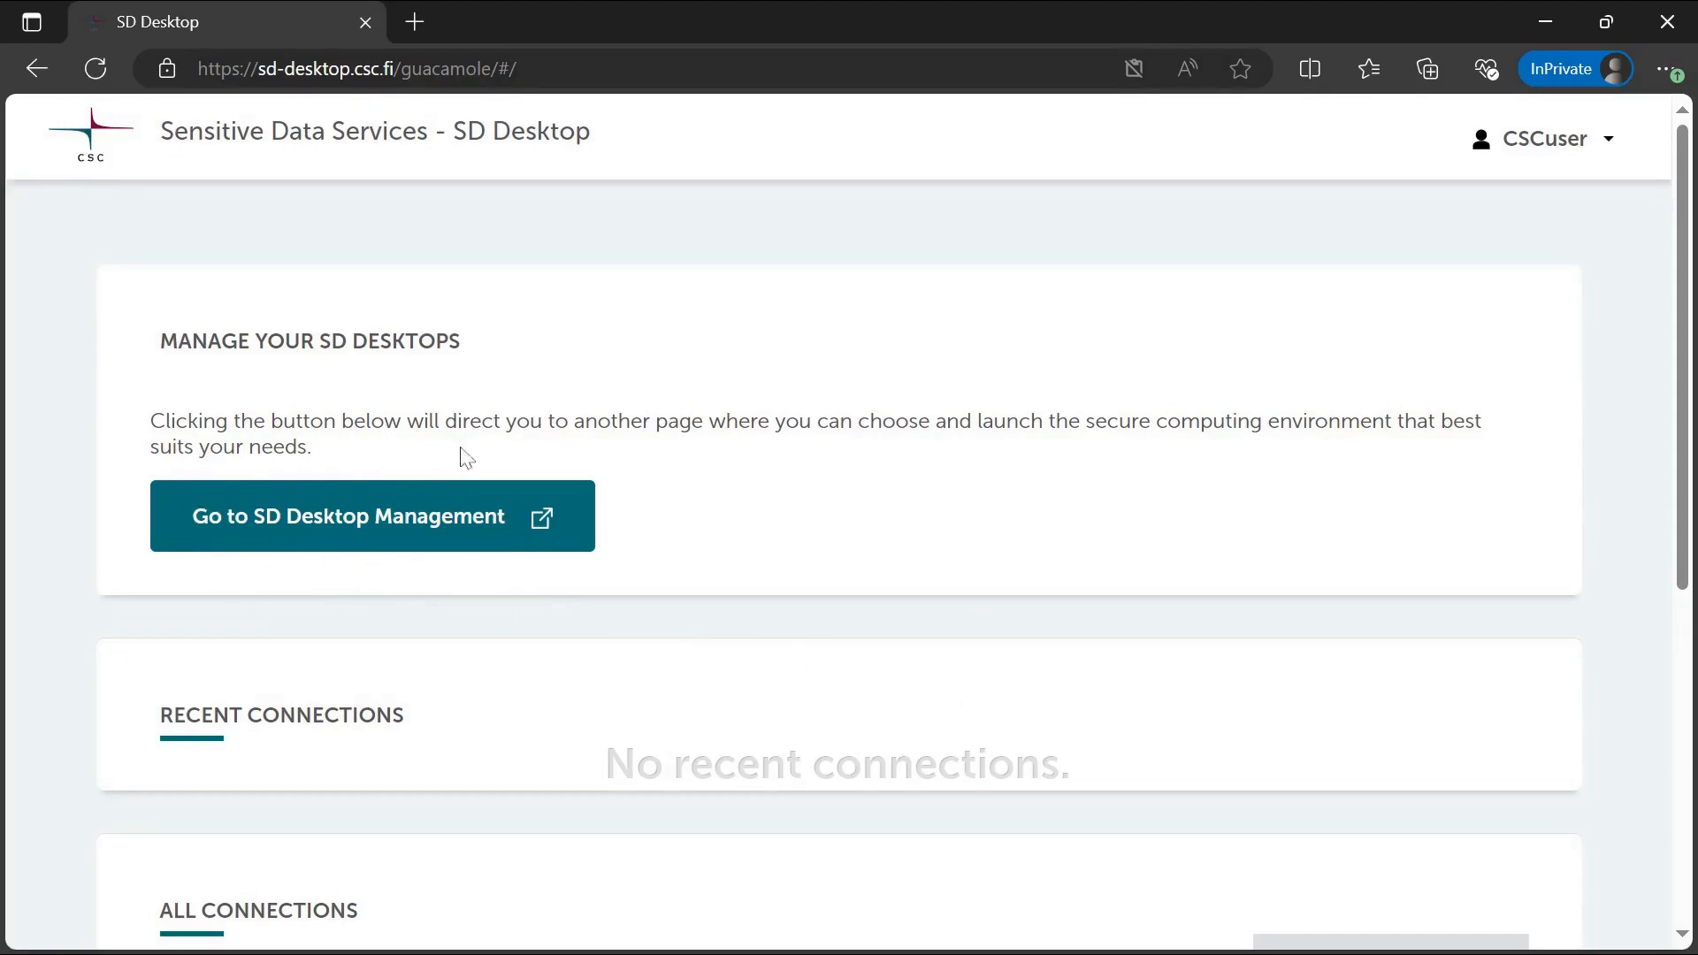
Define a new desktop in SD Desktop Management with project_2009509, operating system Ubuntu 22.04 and the name NewDesktop.
click(521, 528)
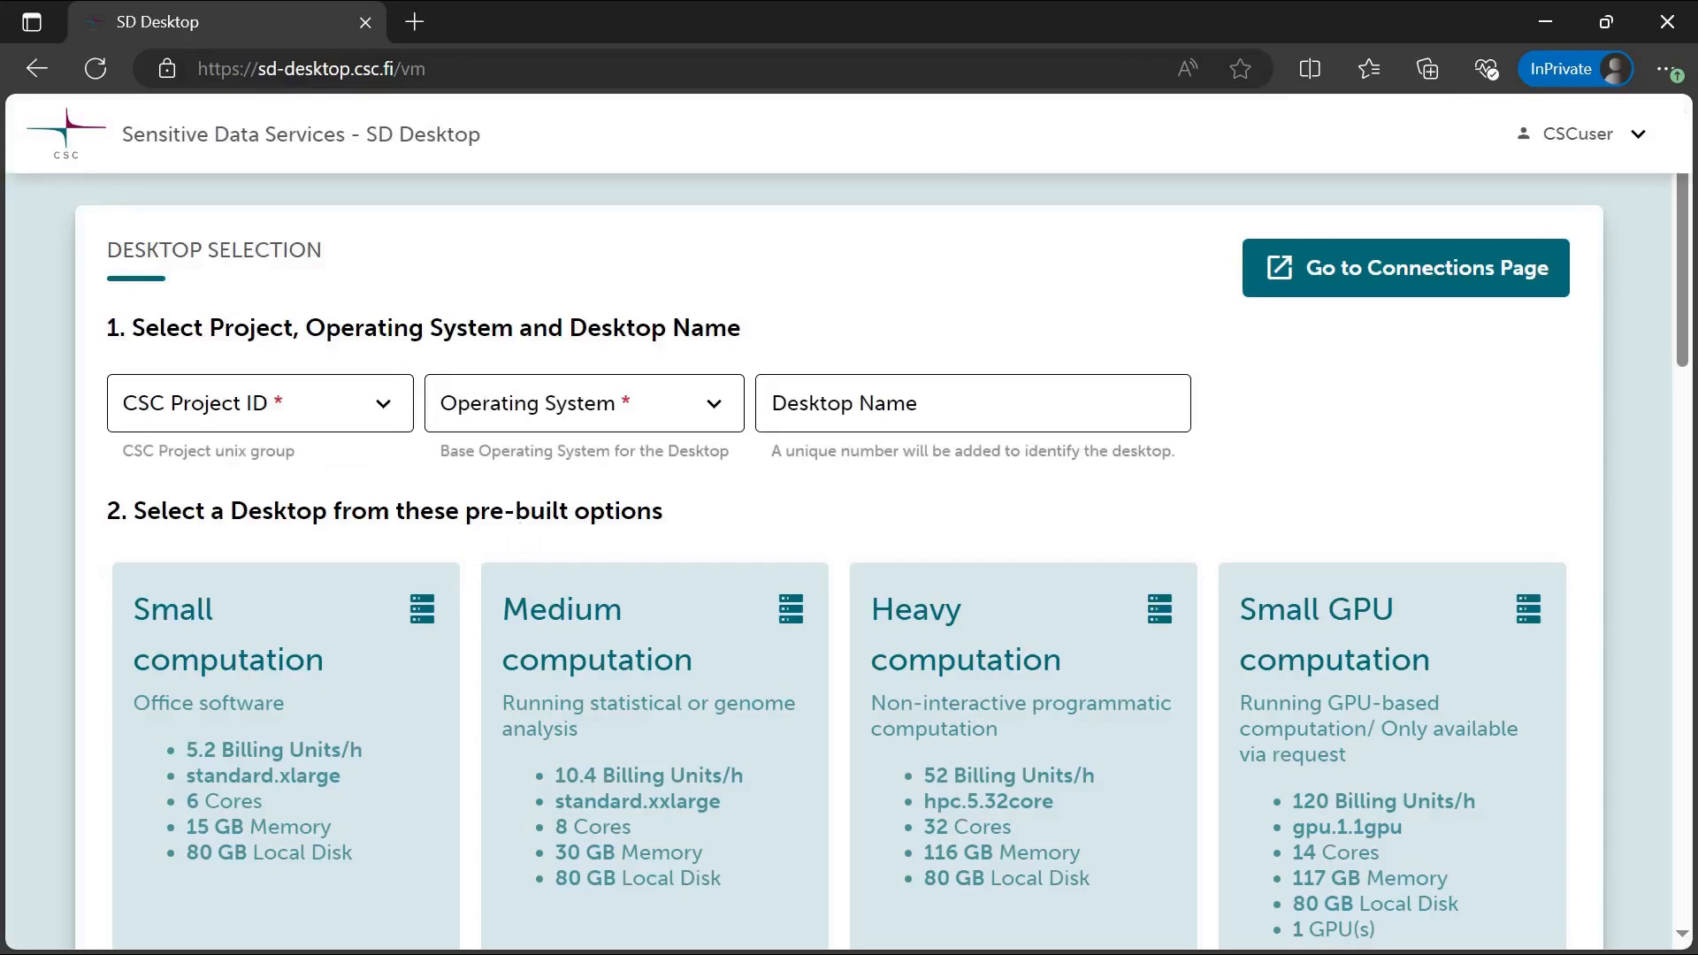
click(383, 416)
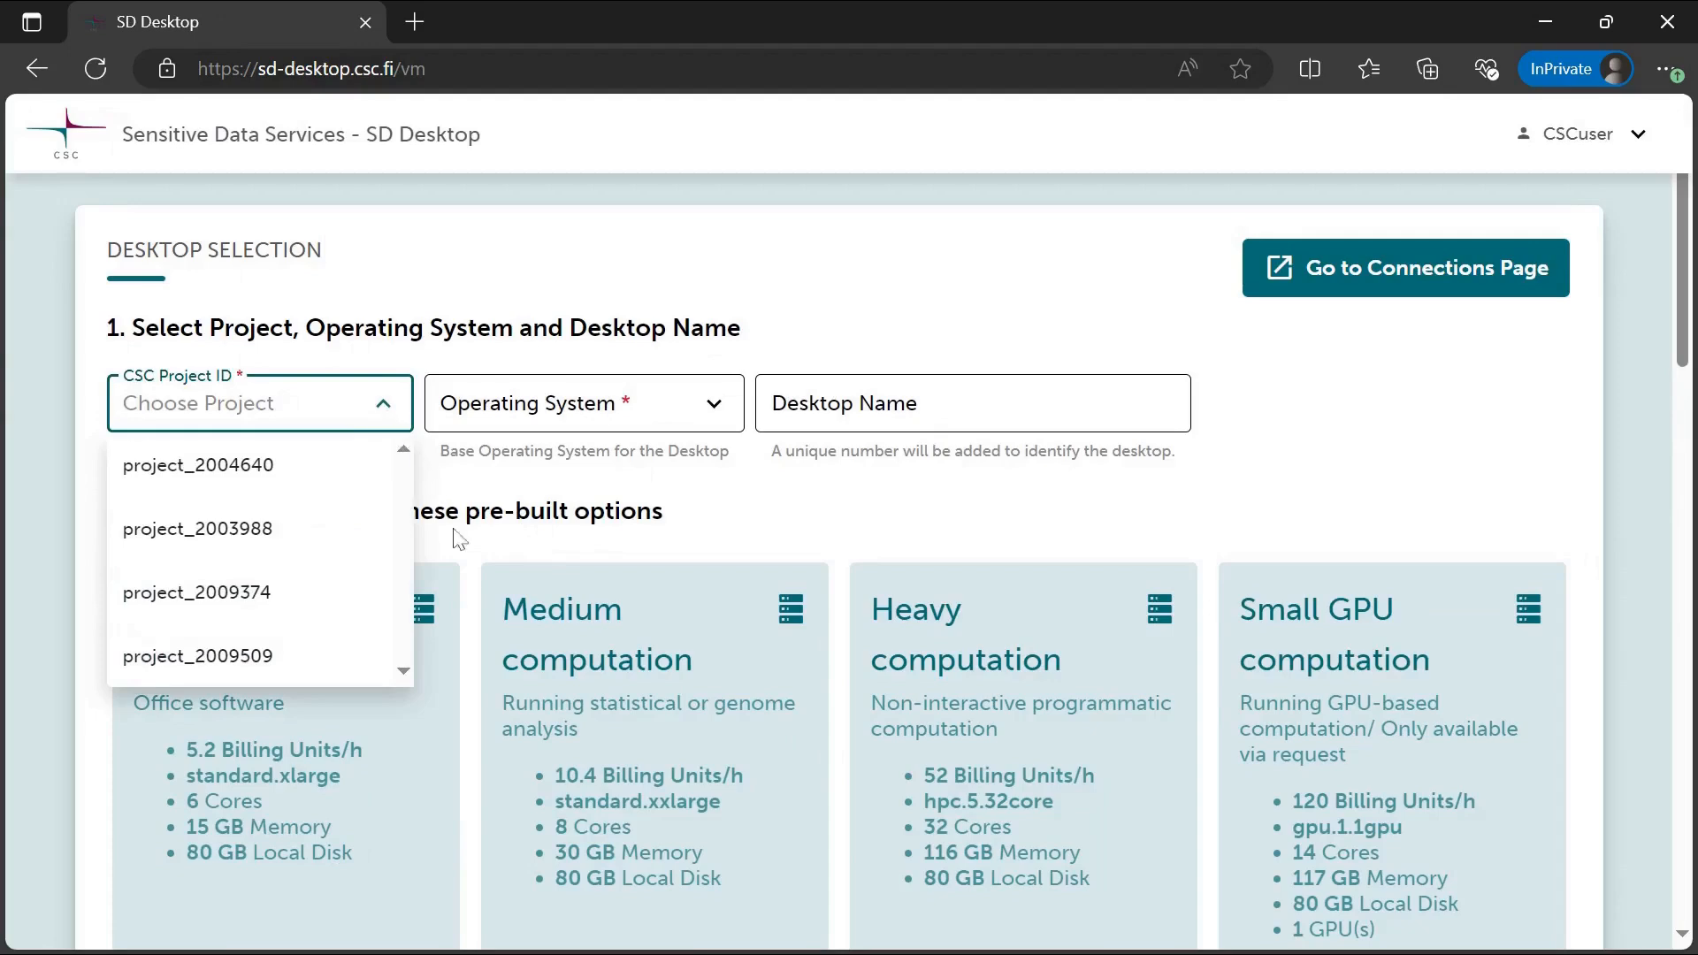
click(284, 663)
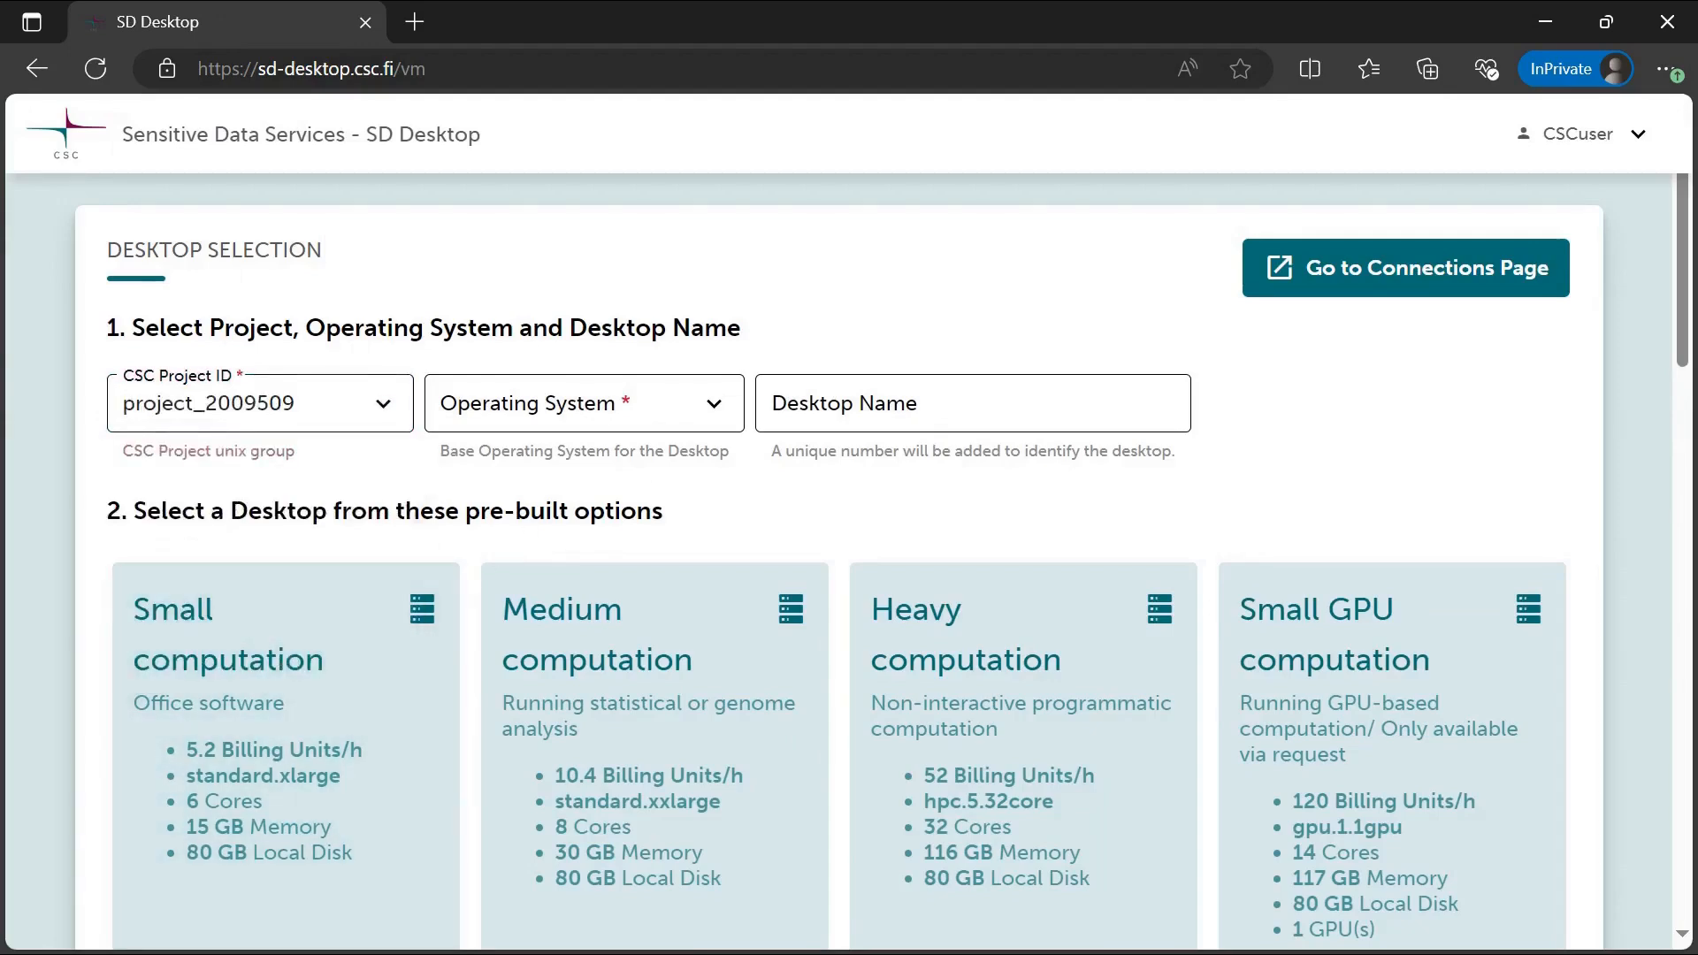
click(718, 407)
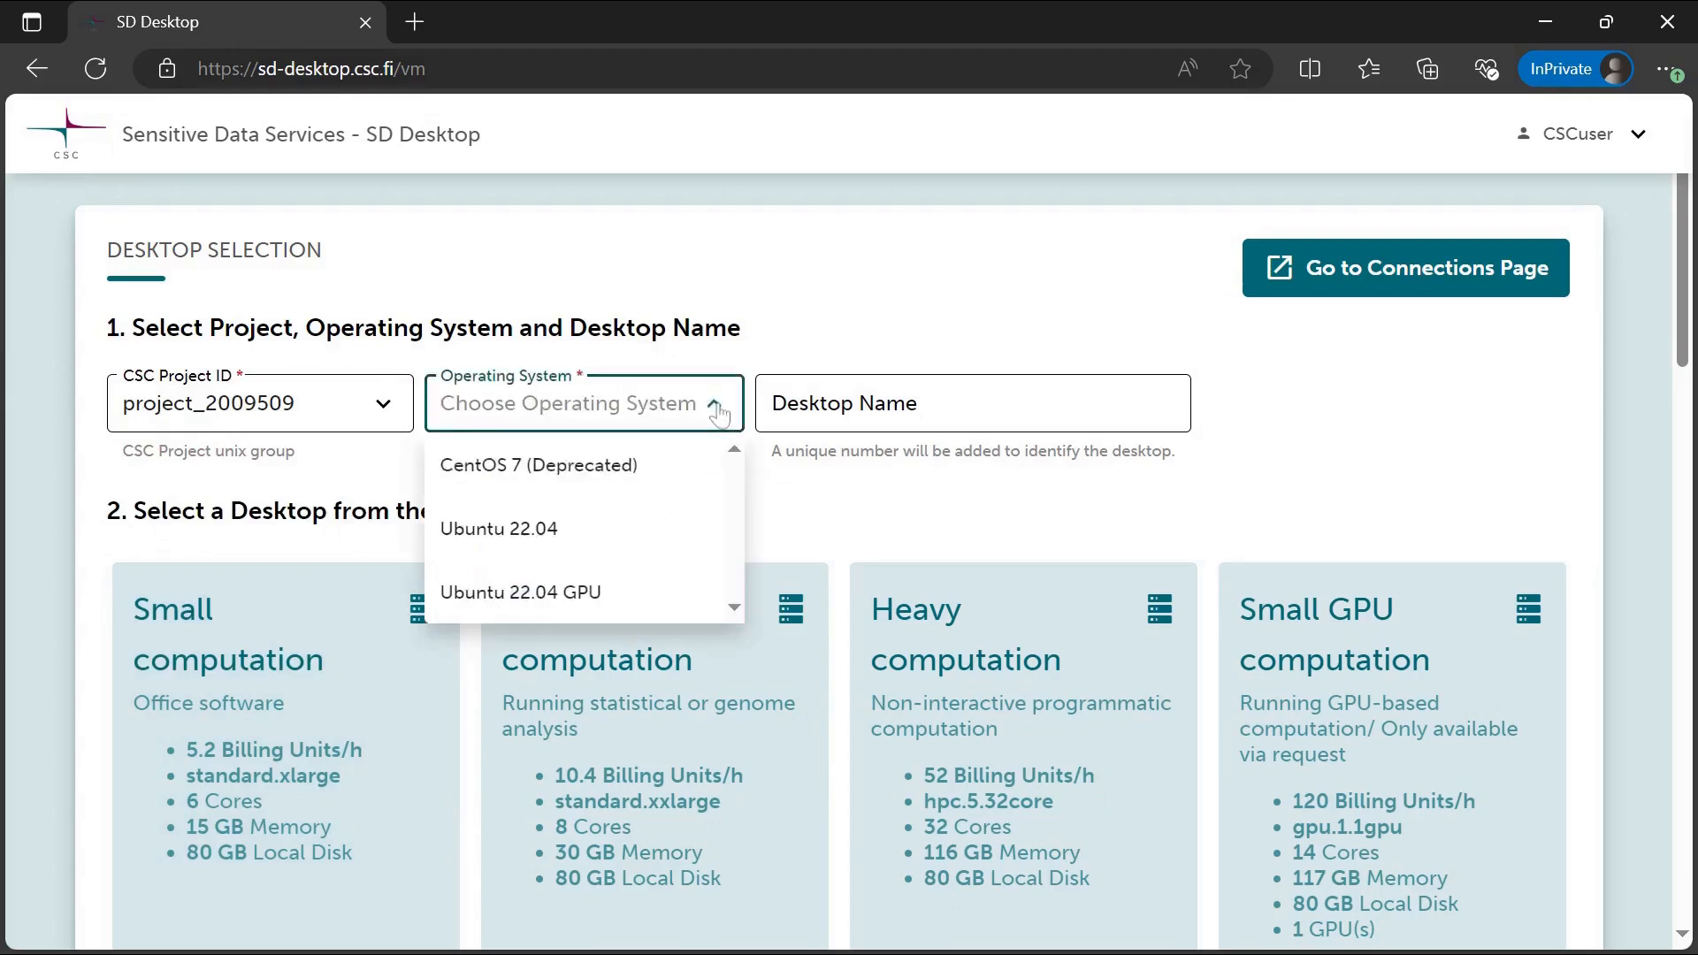
click(676, 549)
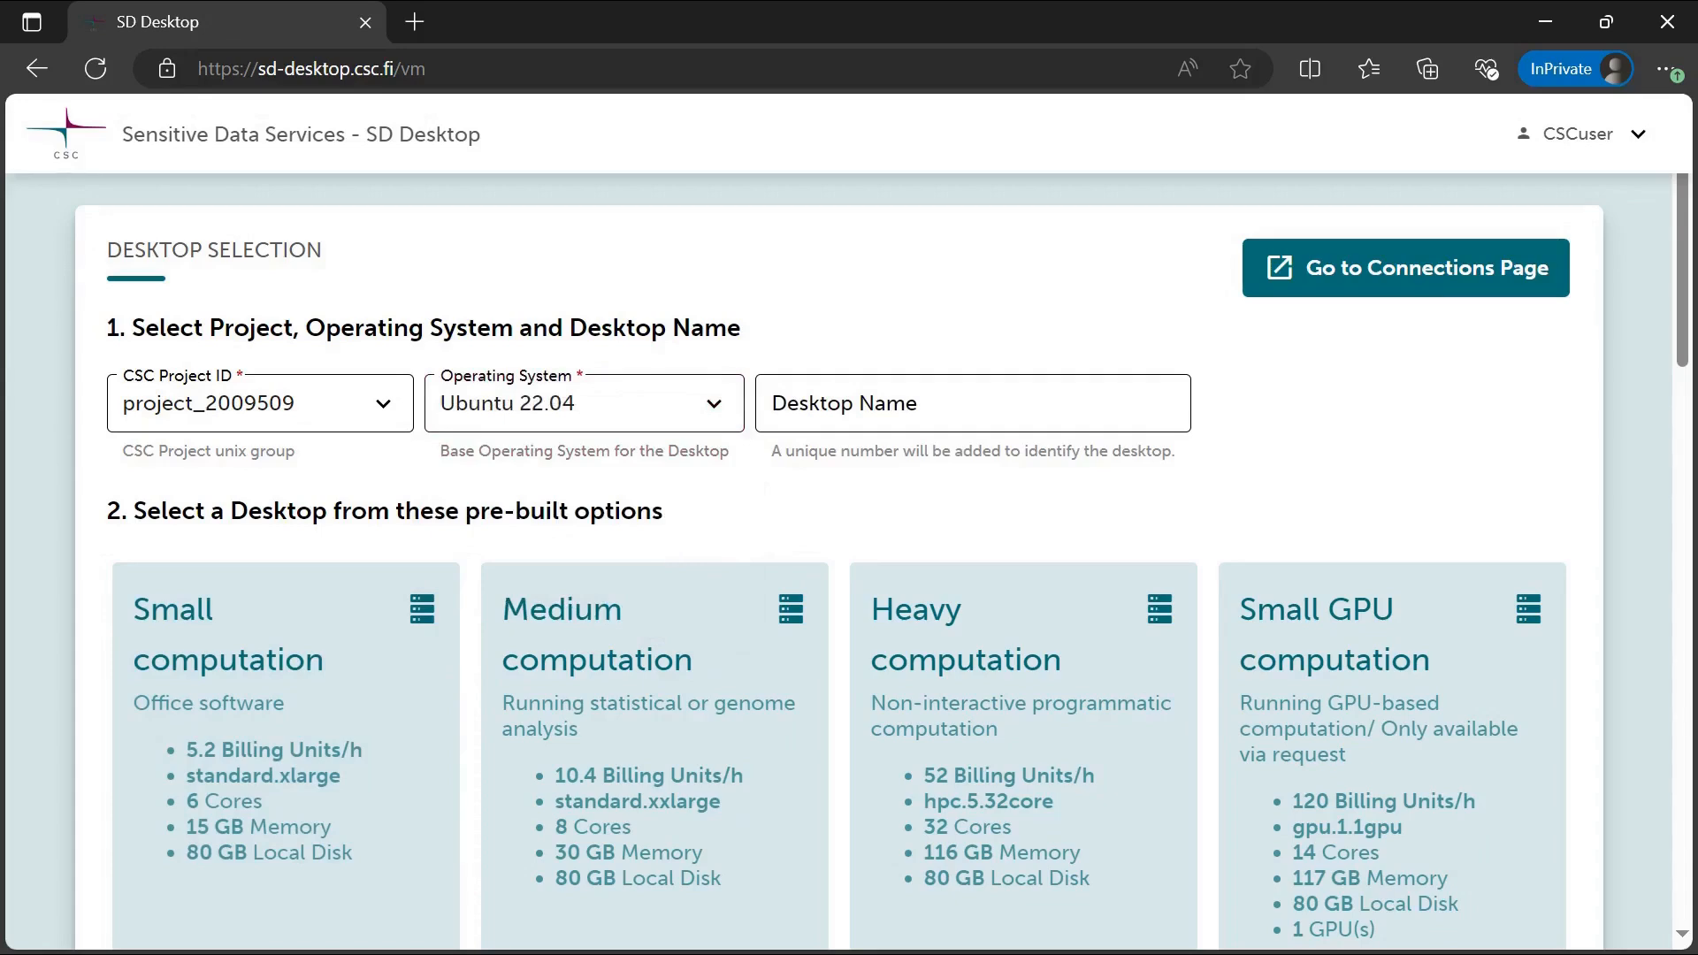
click(973, 403)
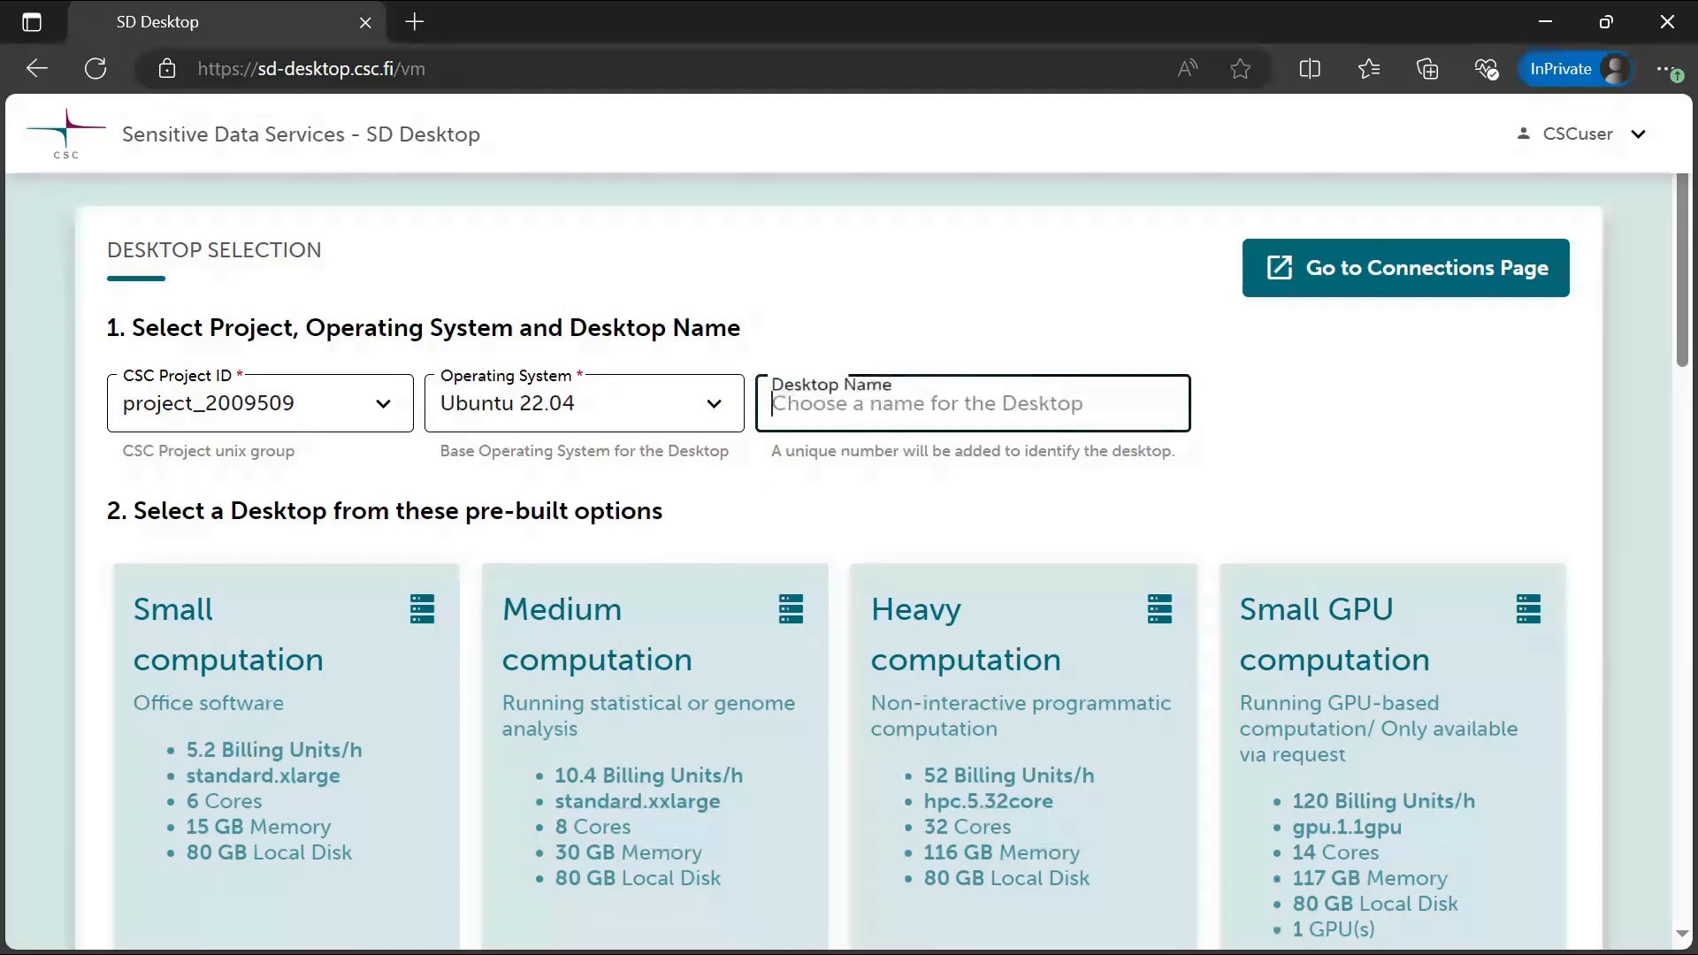
text(New)
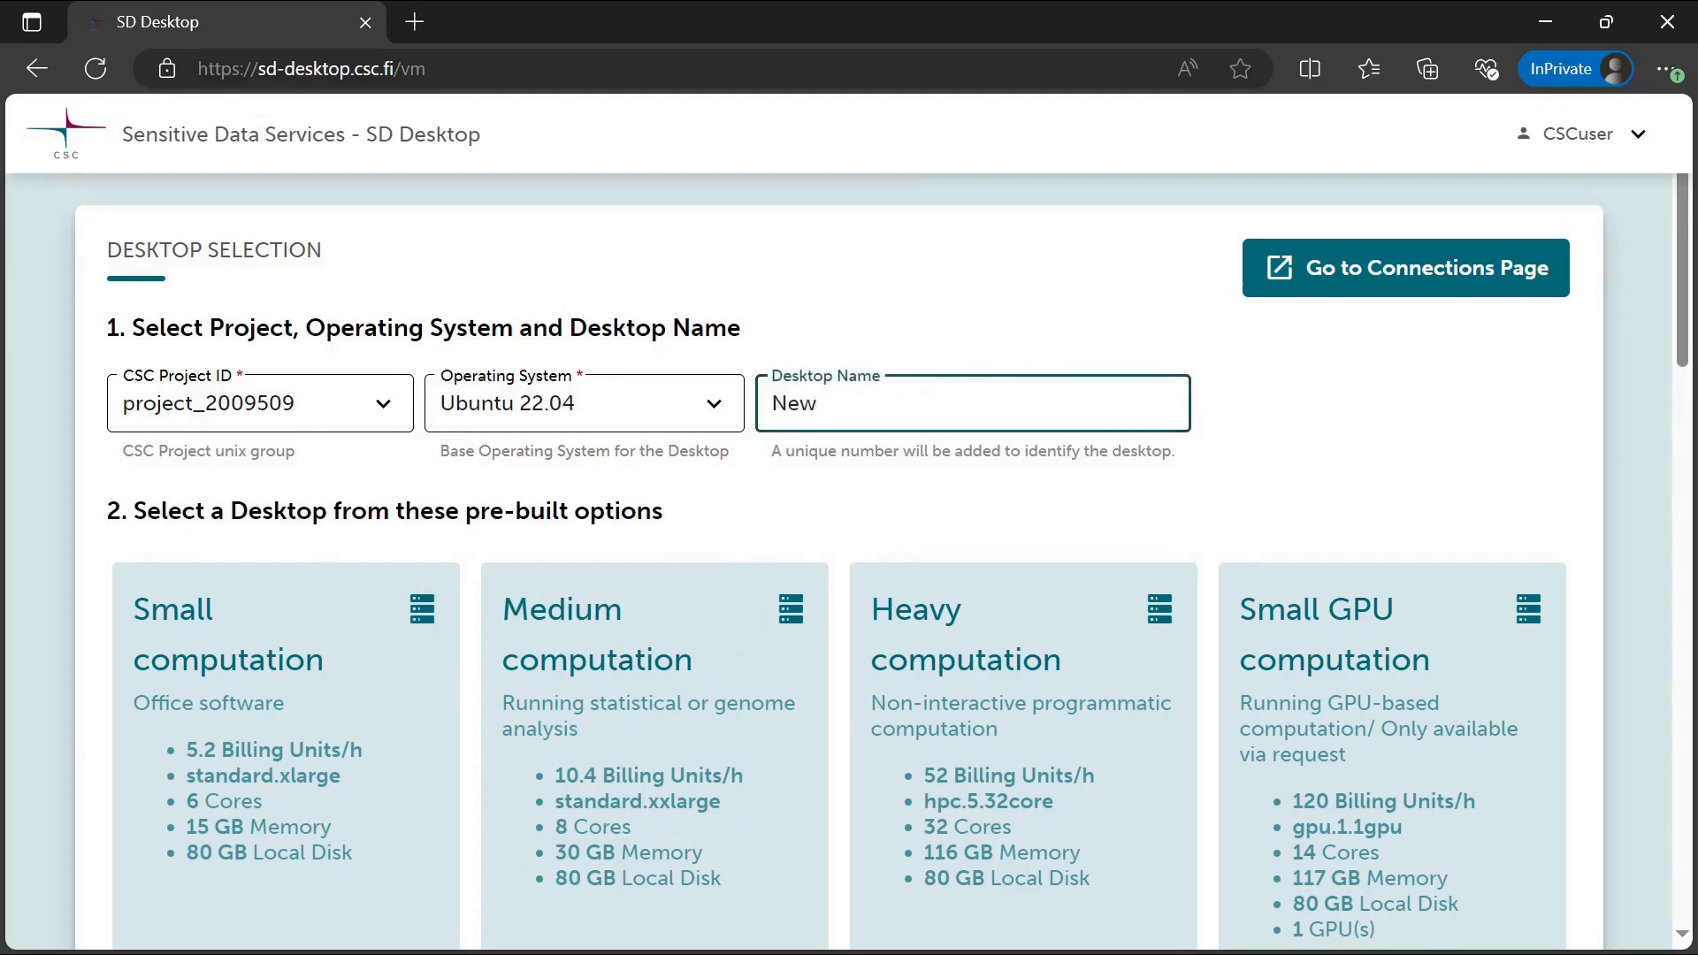
text(Desktop)
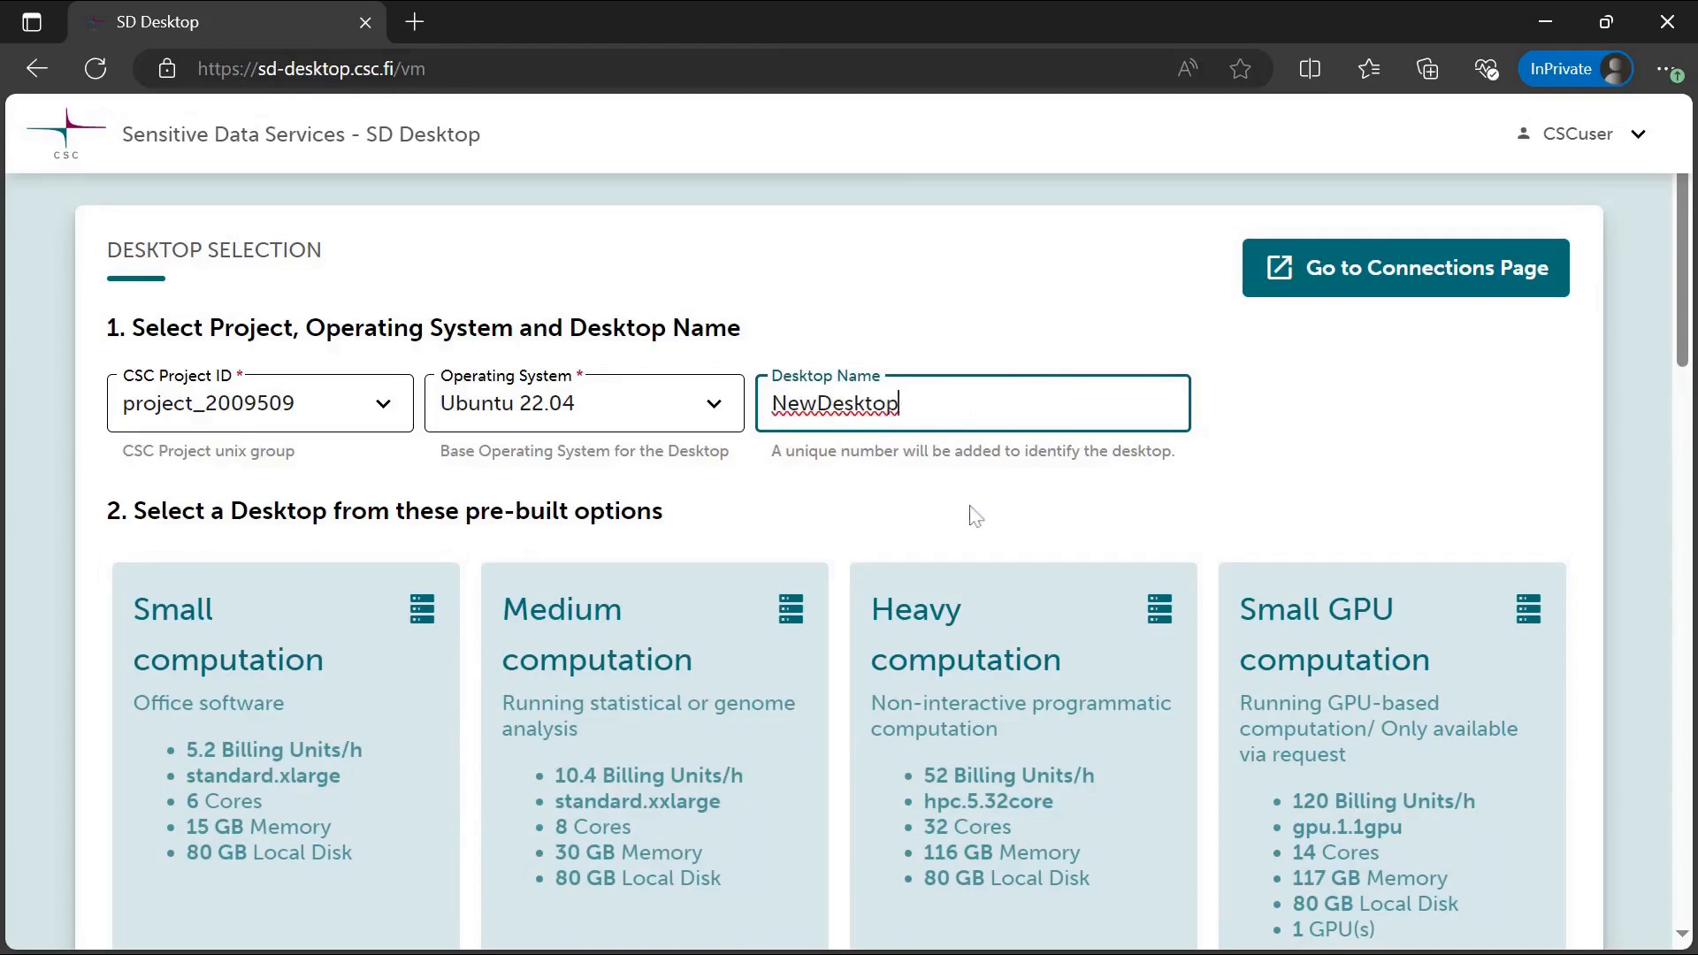
scroll(977, 516, down, 3)
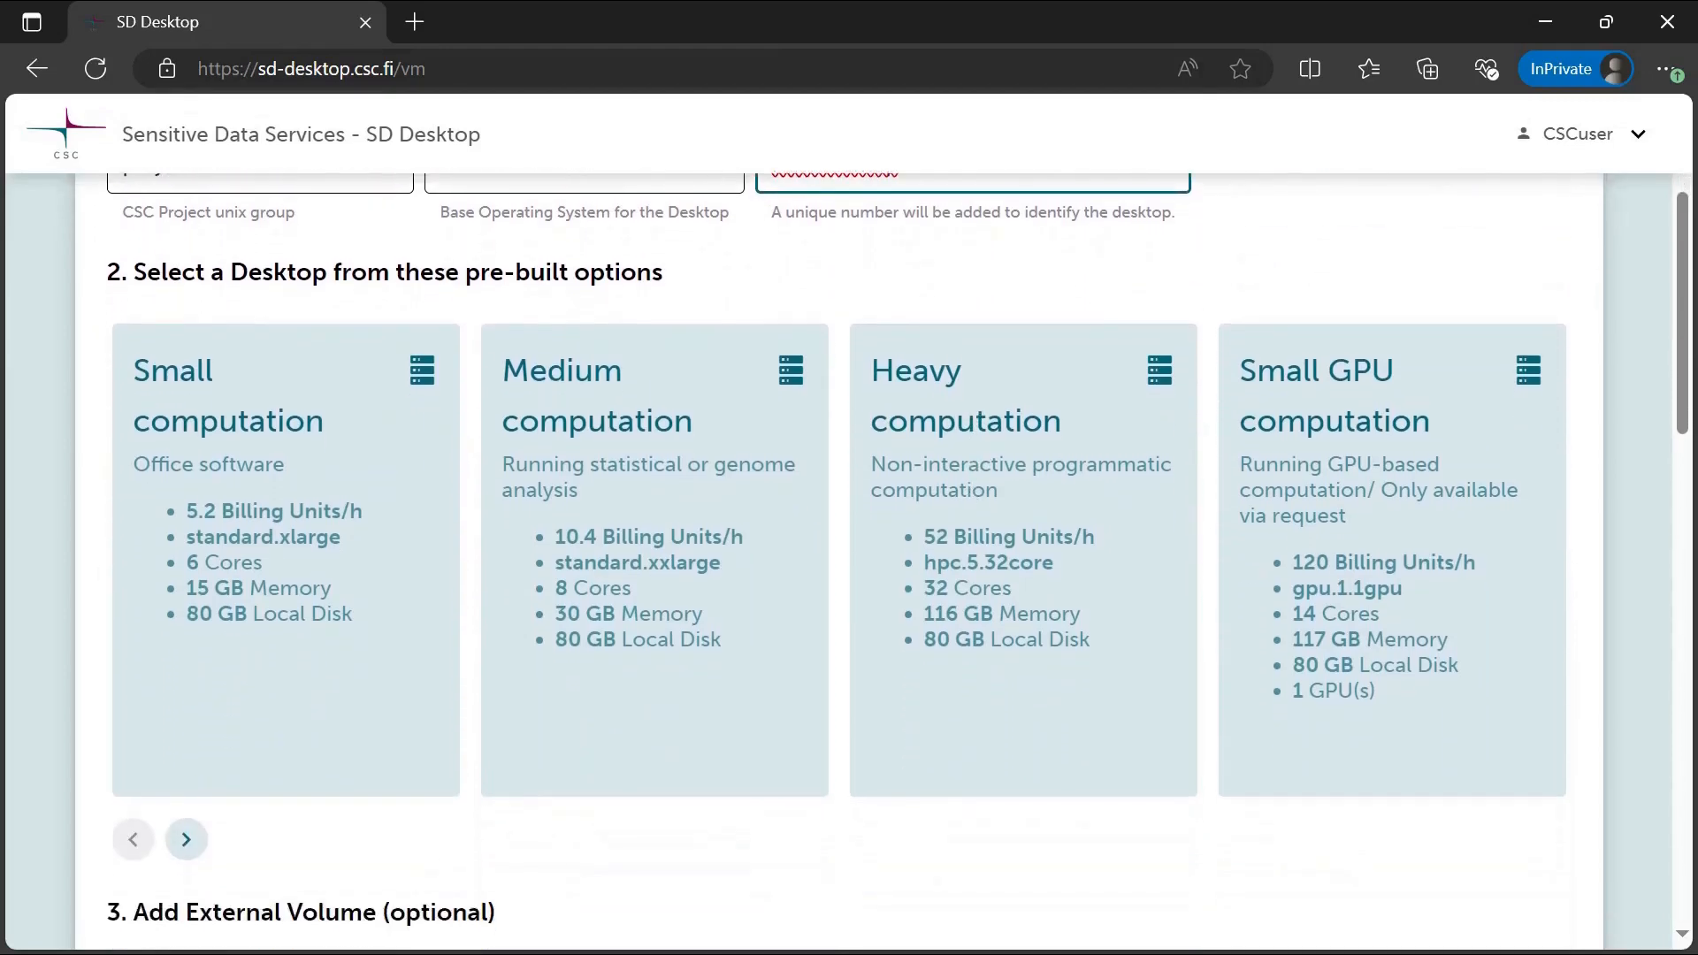
click(294, 538)
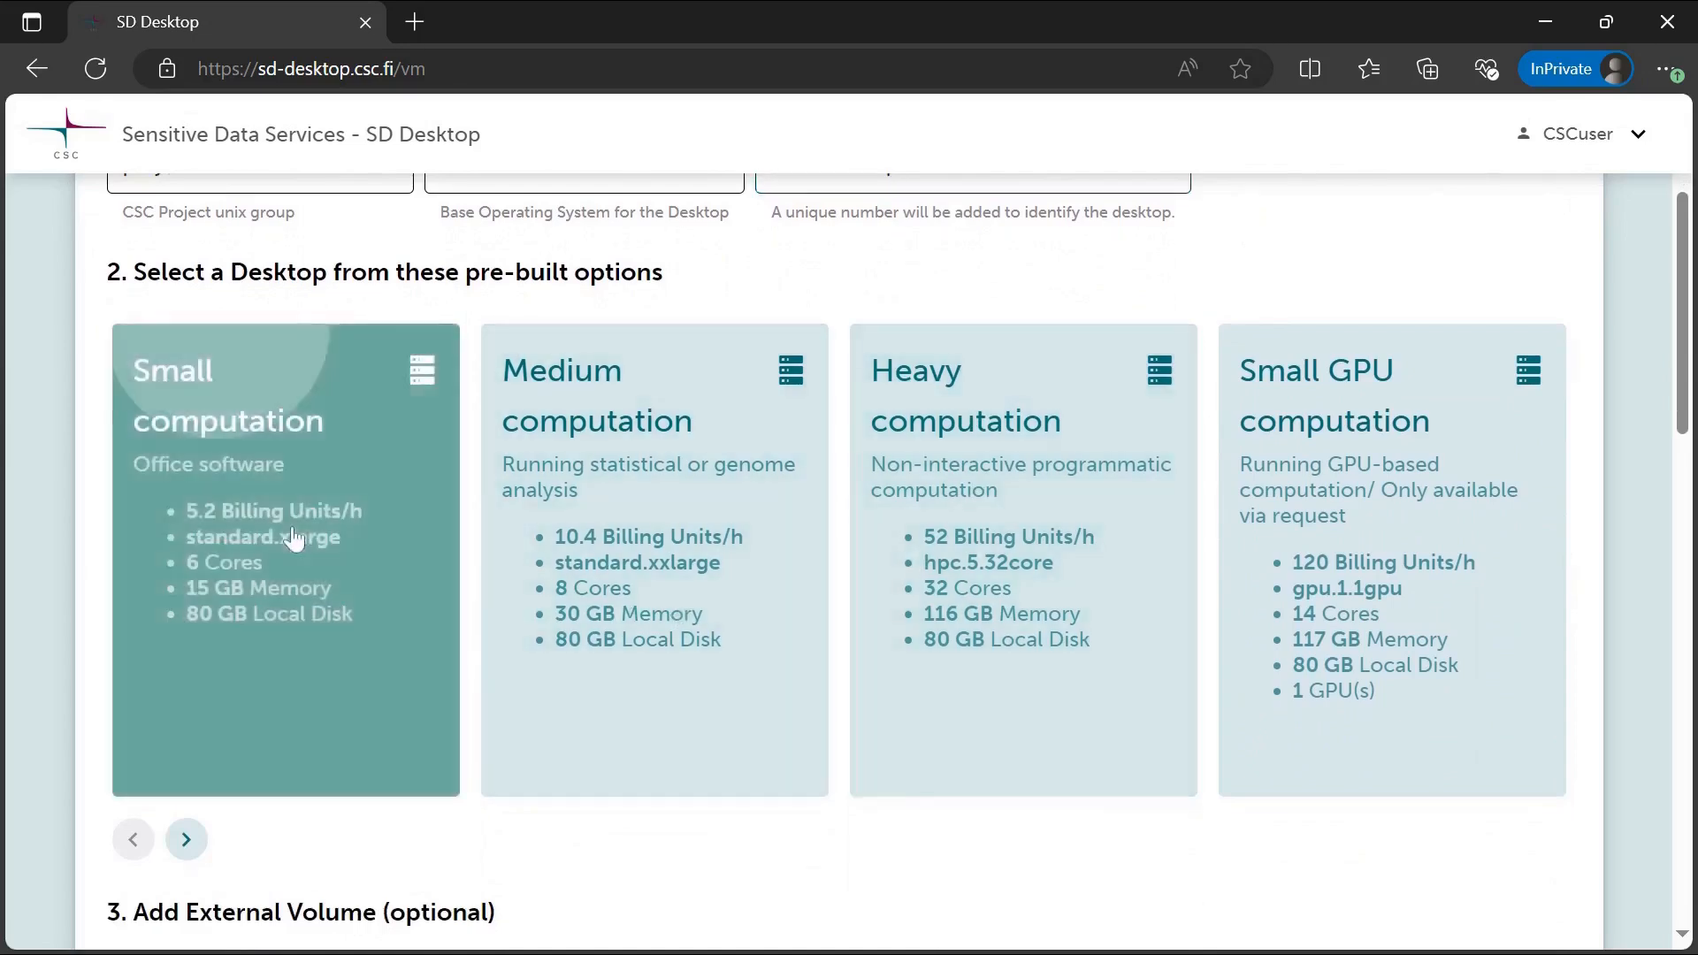
scroll(294, 538, down, 4)
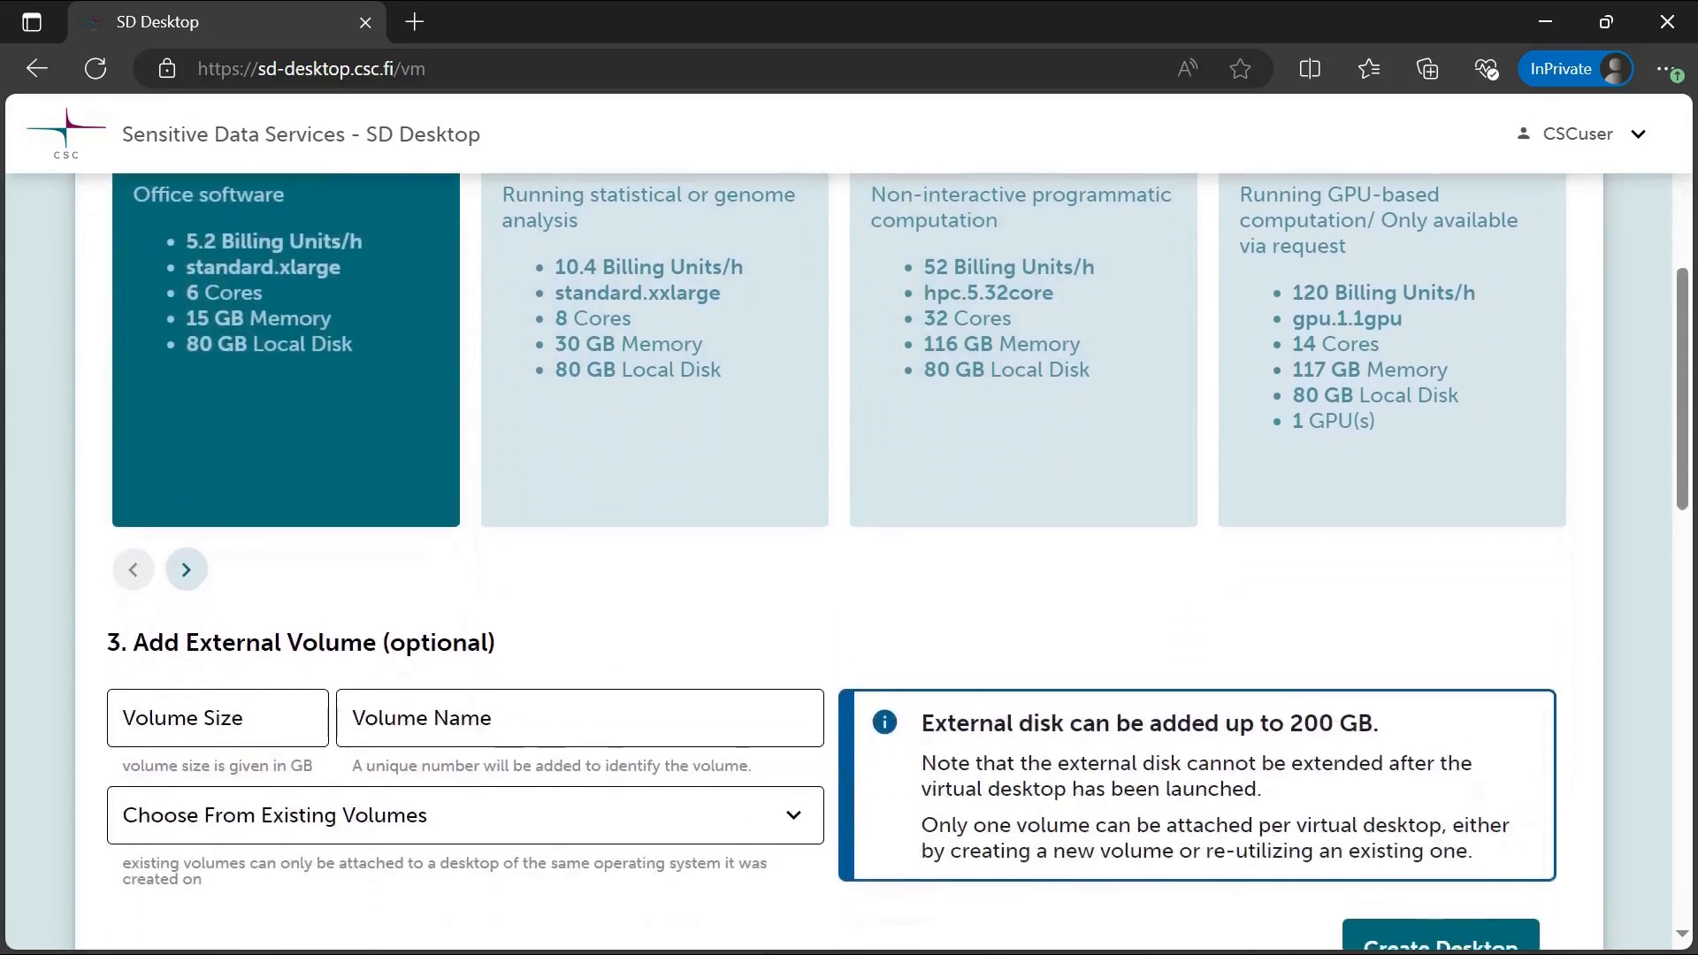
scroll(311, 478, down, 1)
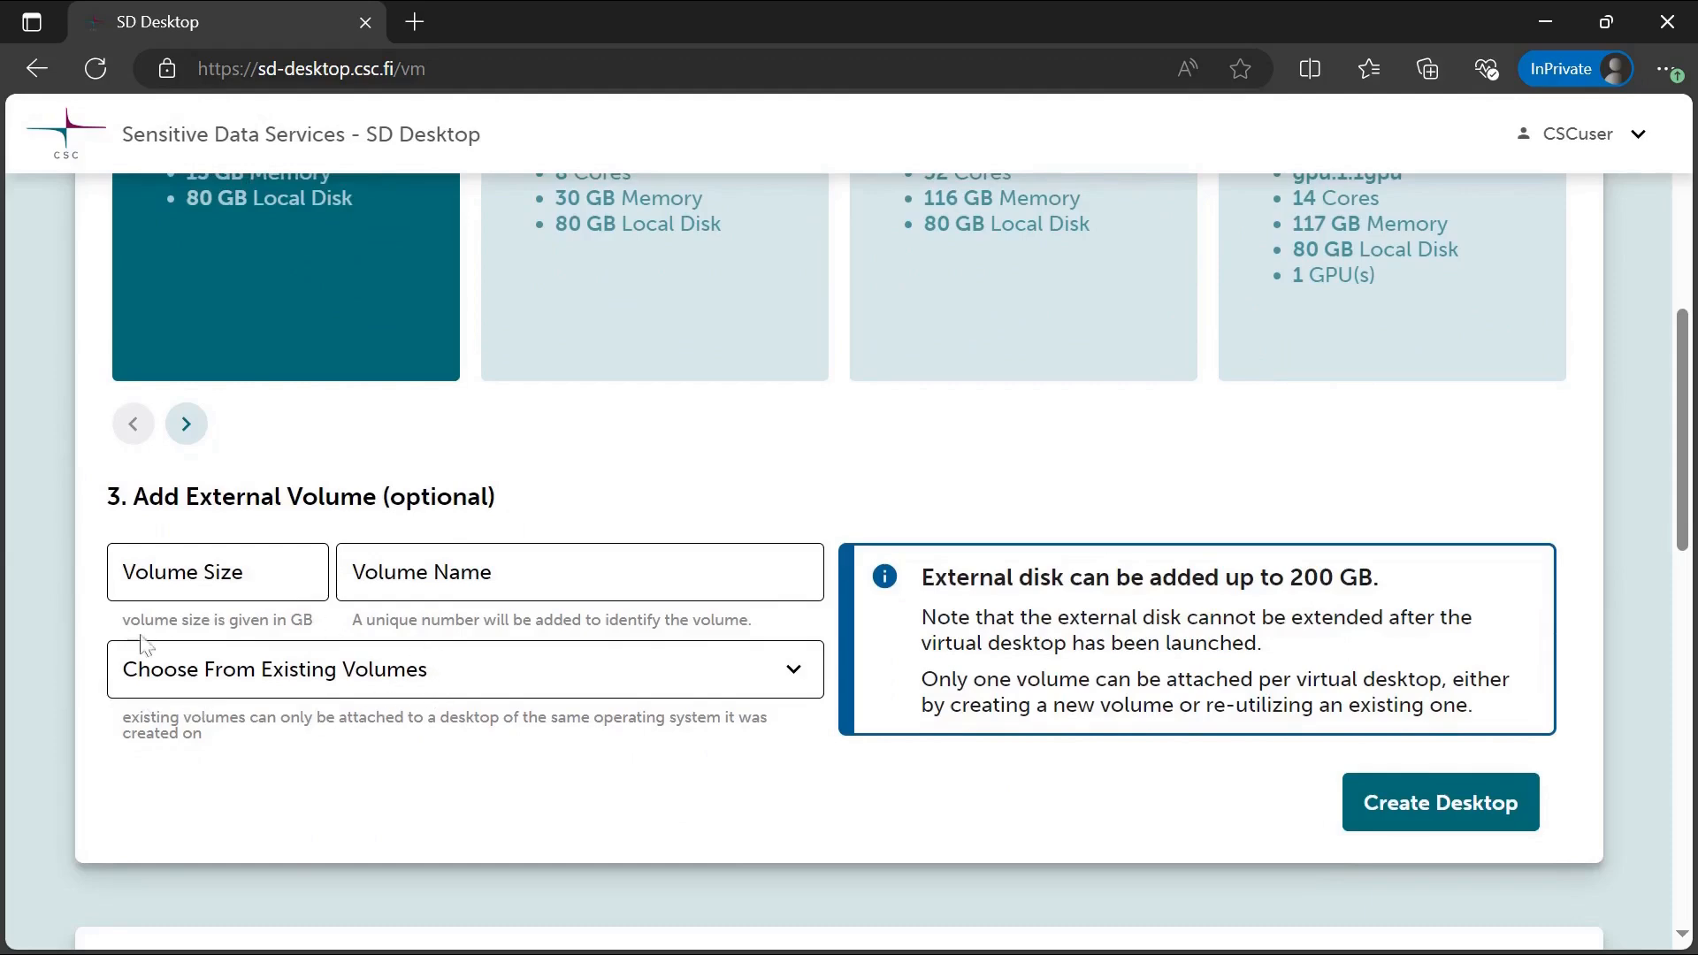
click(452, 679)
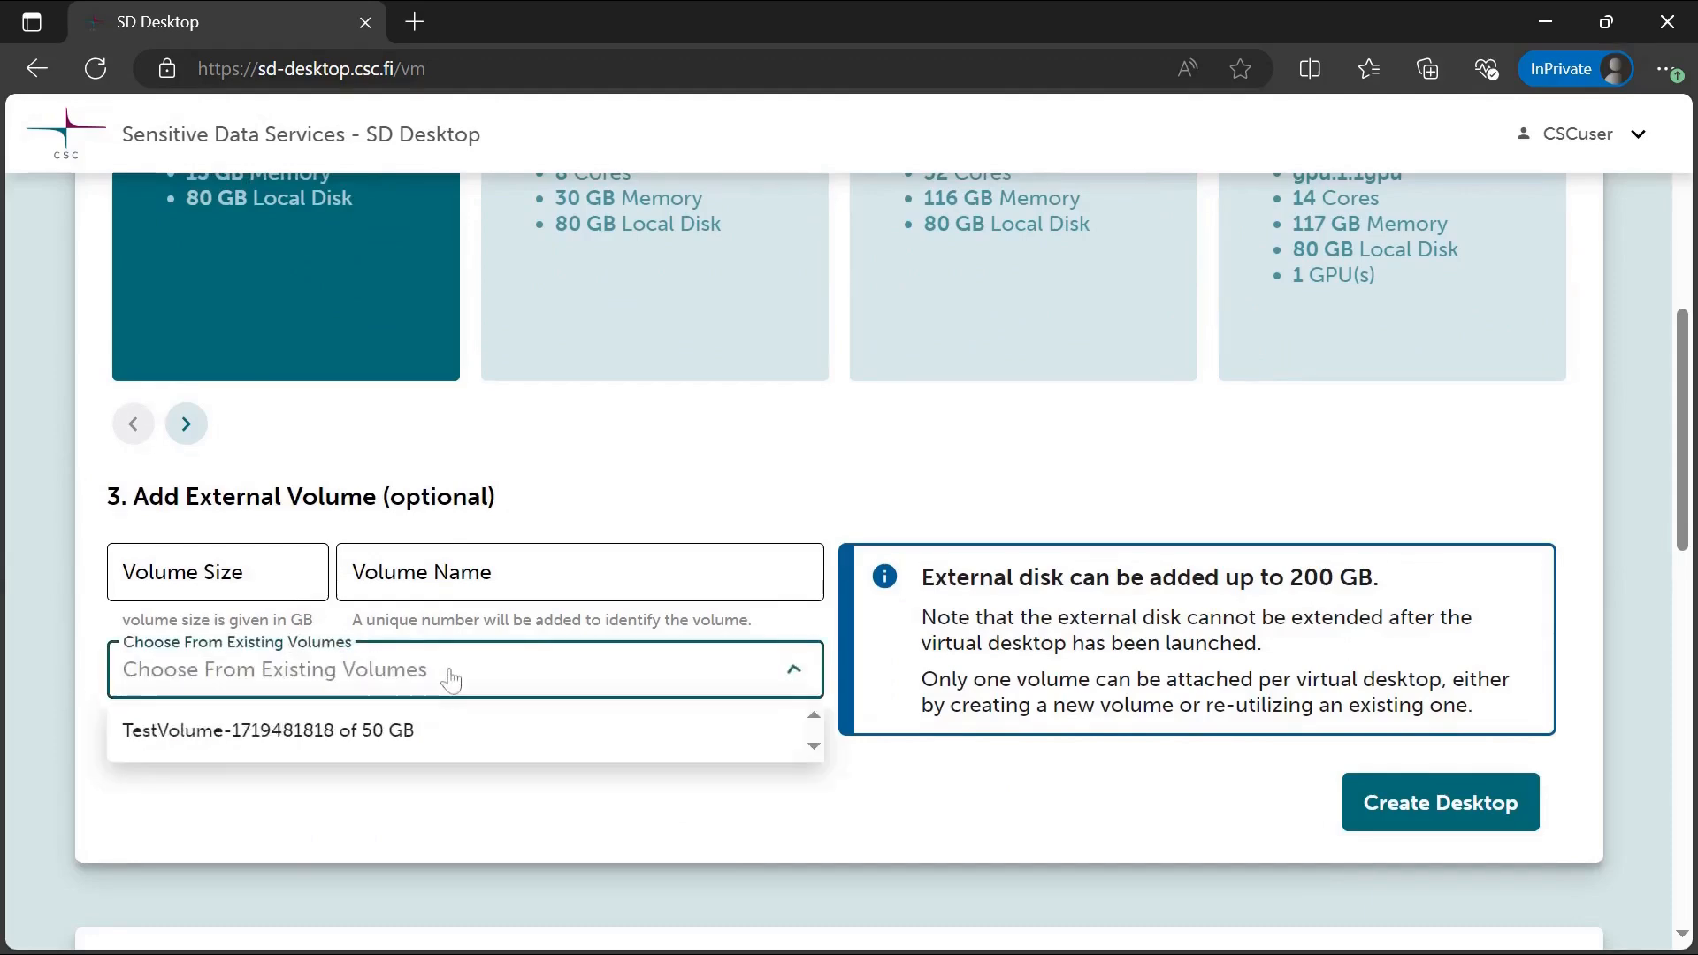
click(486, 748)
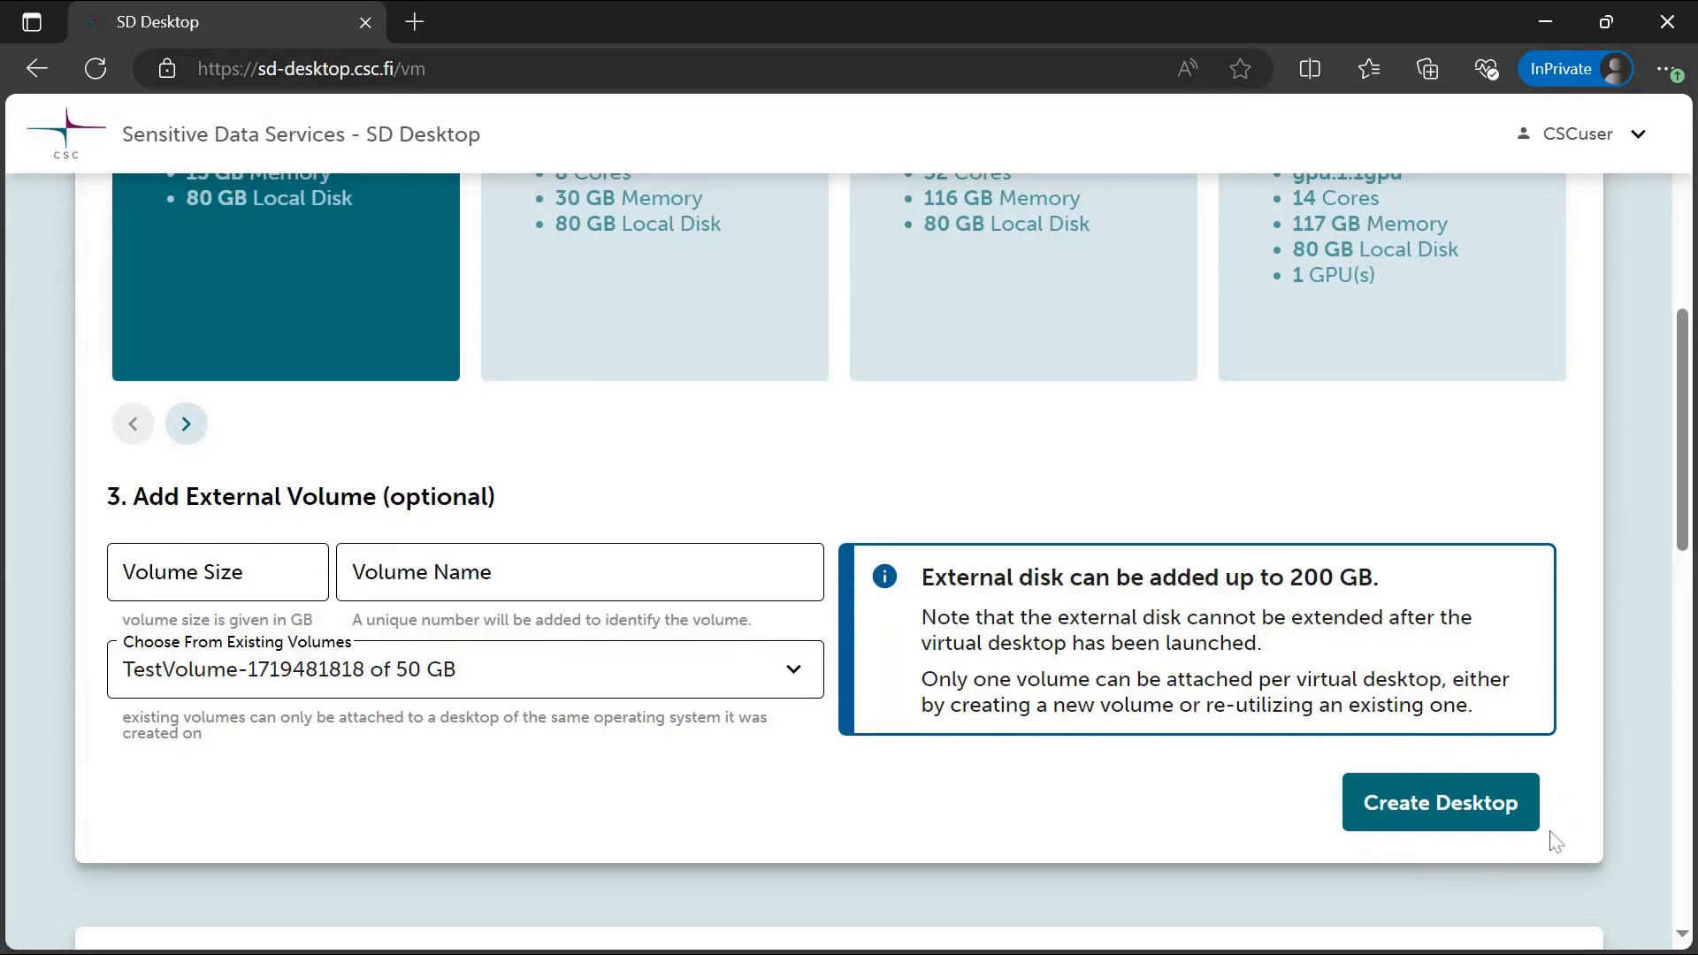
click(1523, 814)
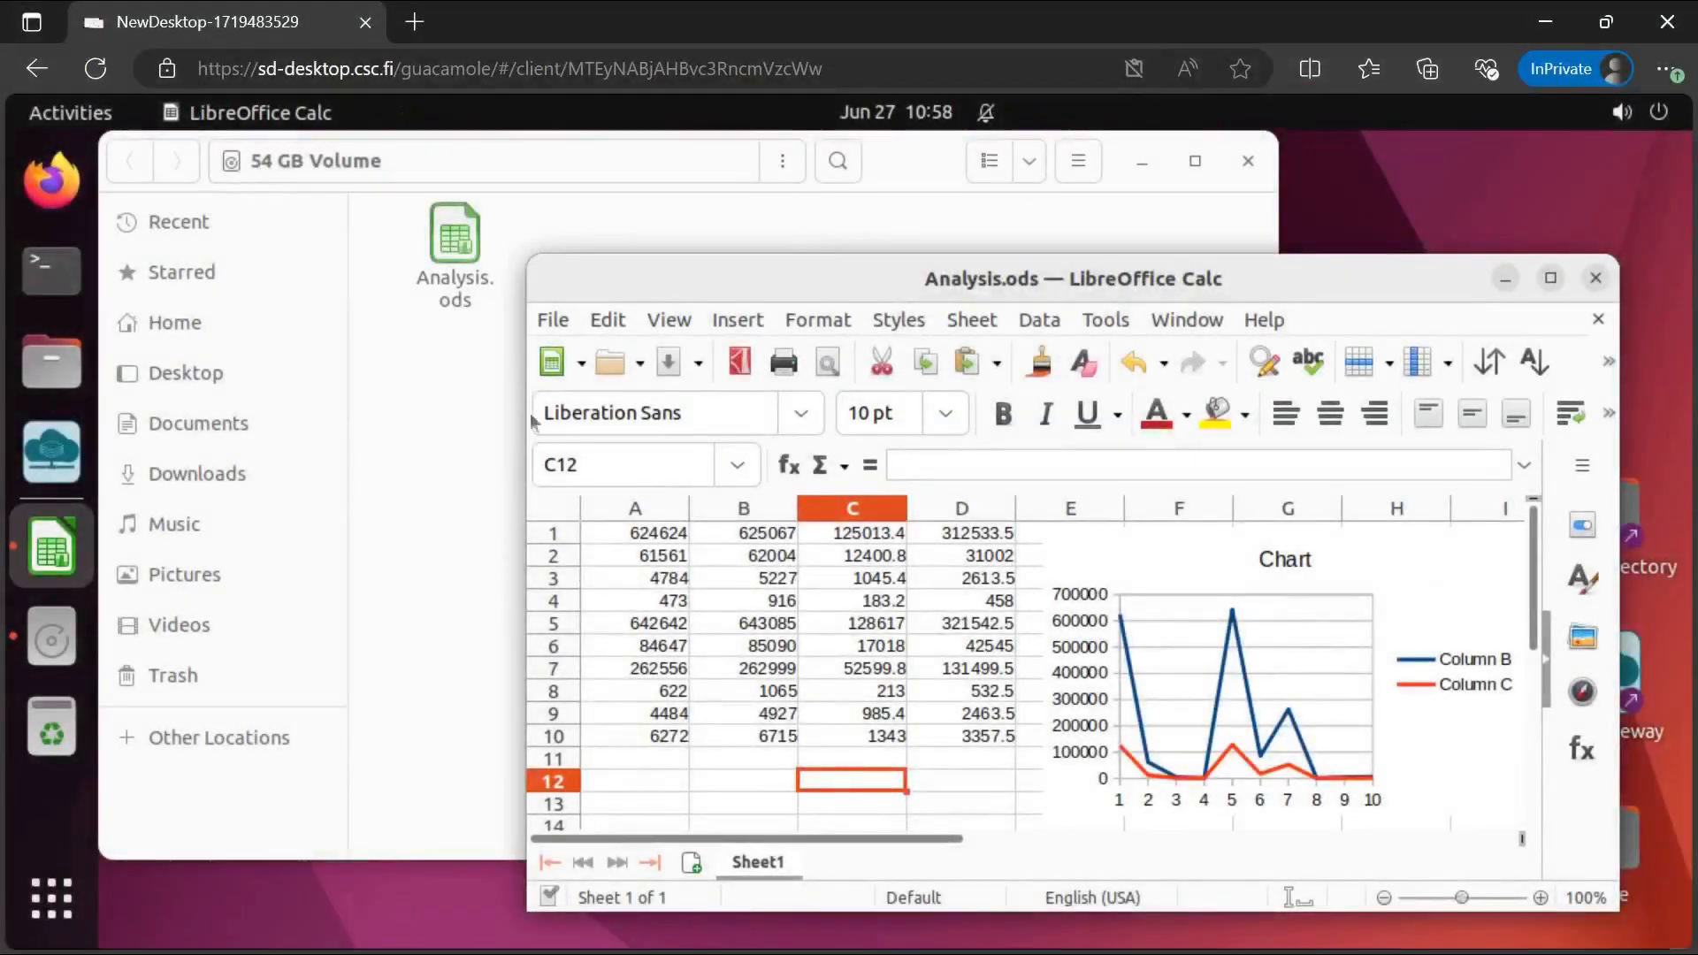
Save Analysis.ods, and close the spreadsheet and the volume's file window.
click(553, 322)
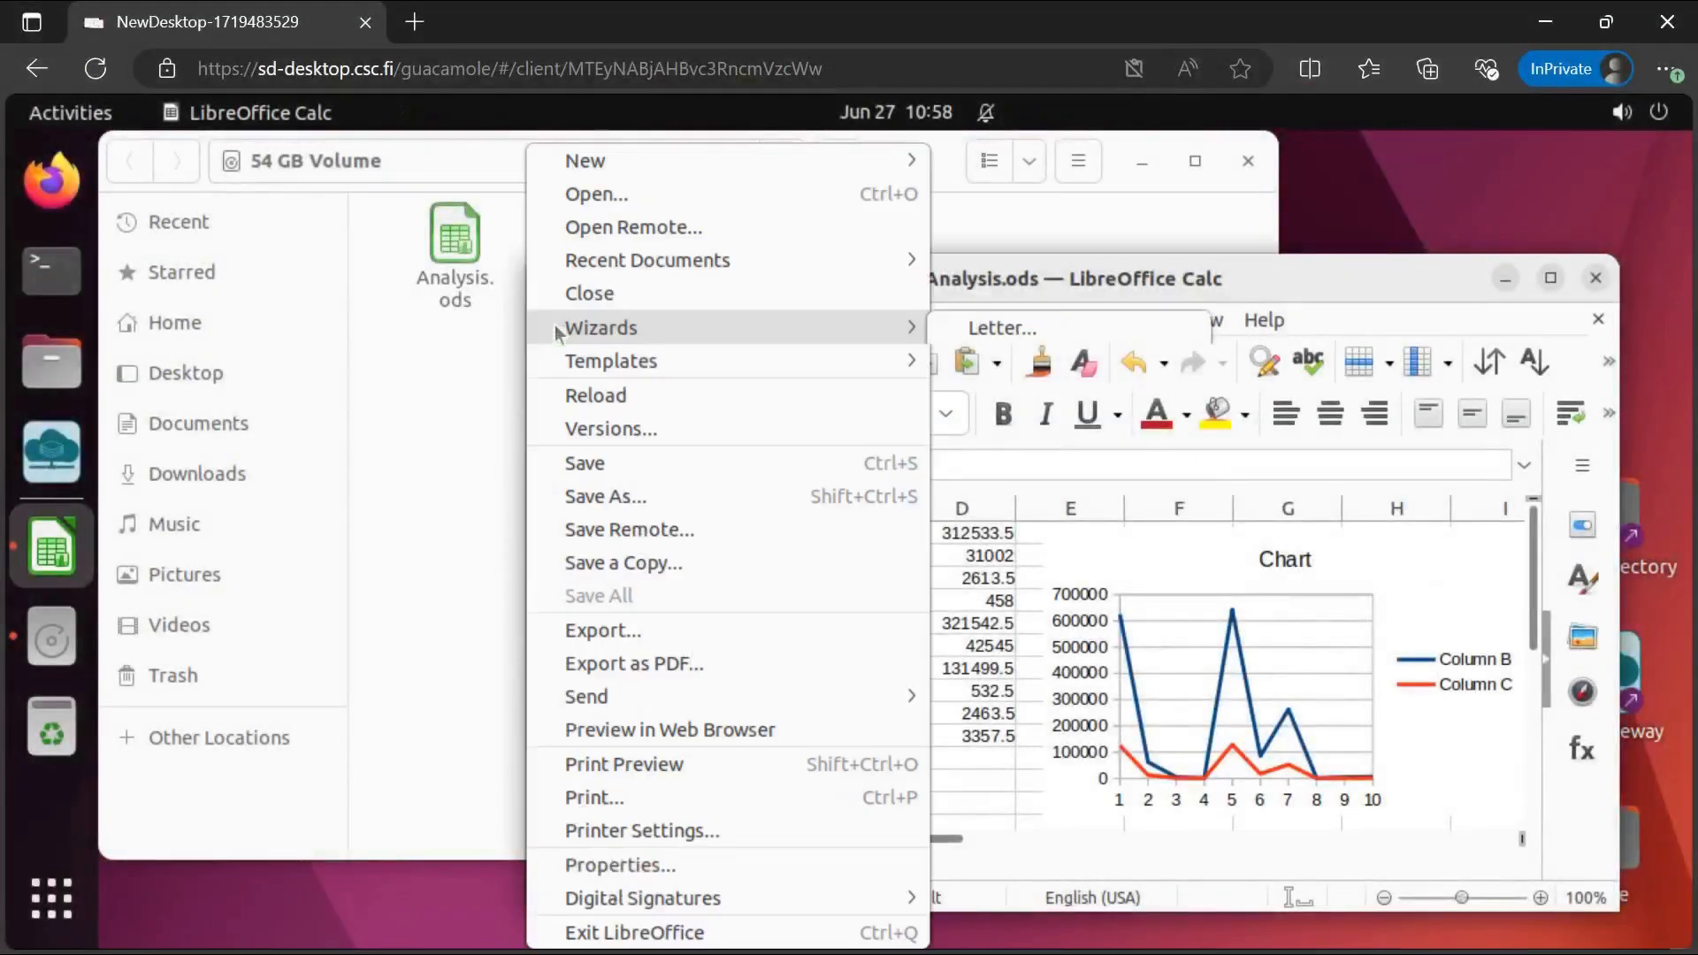
click(591, 466)
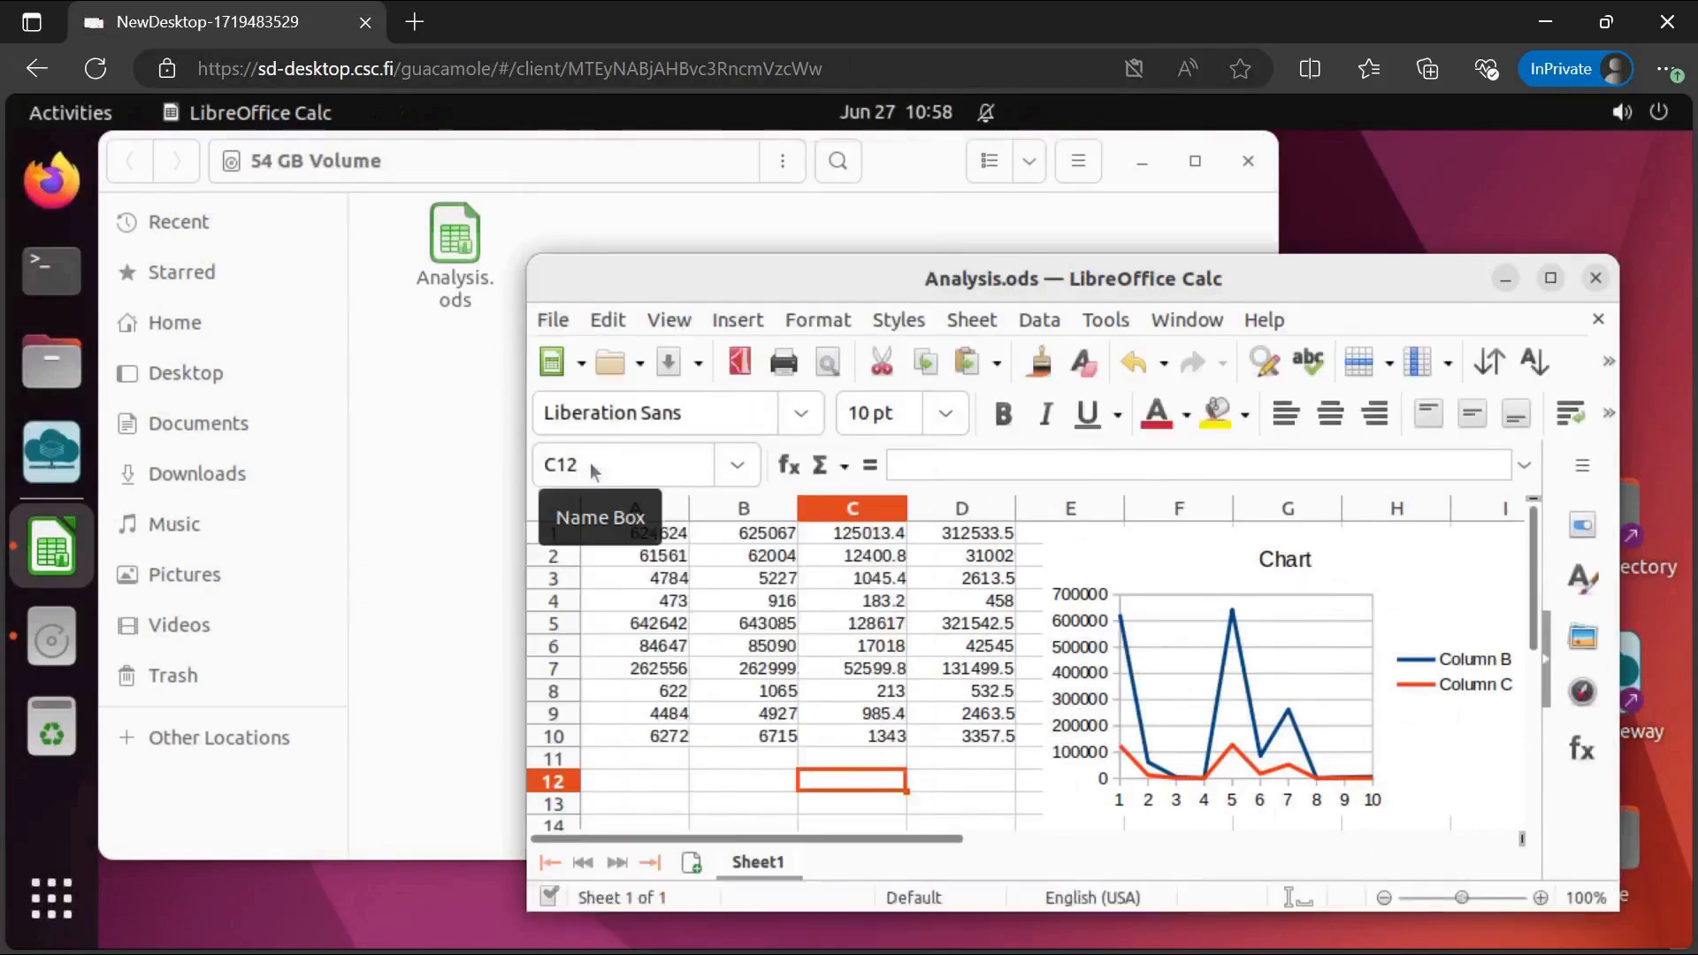
click(1595, 278)
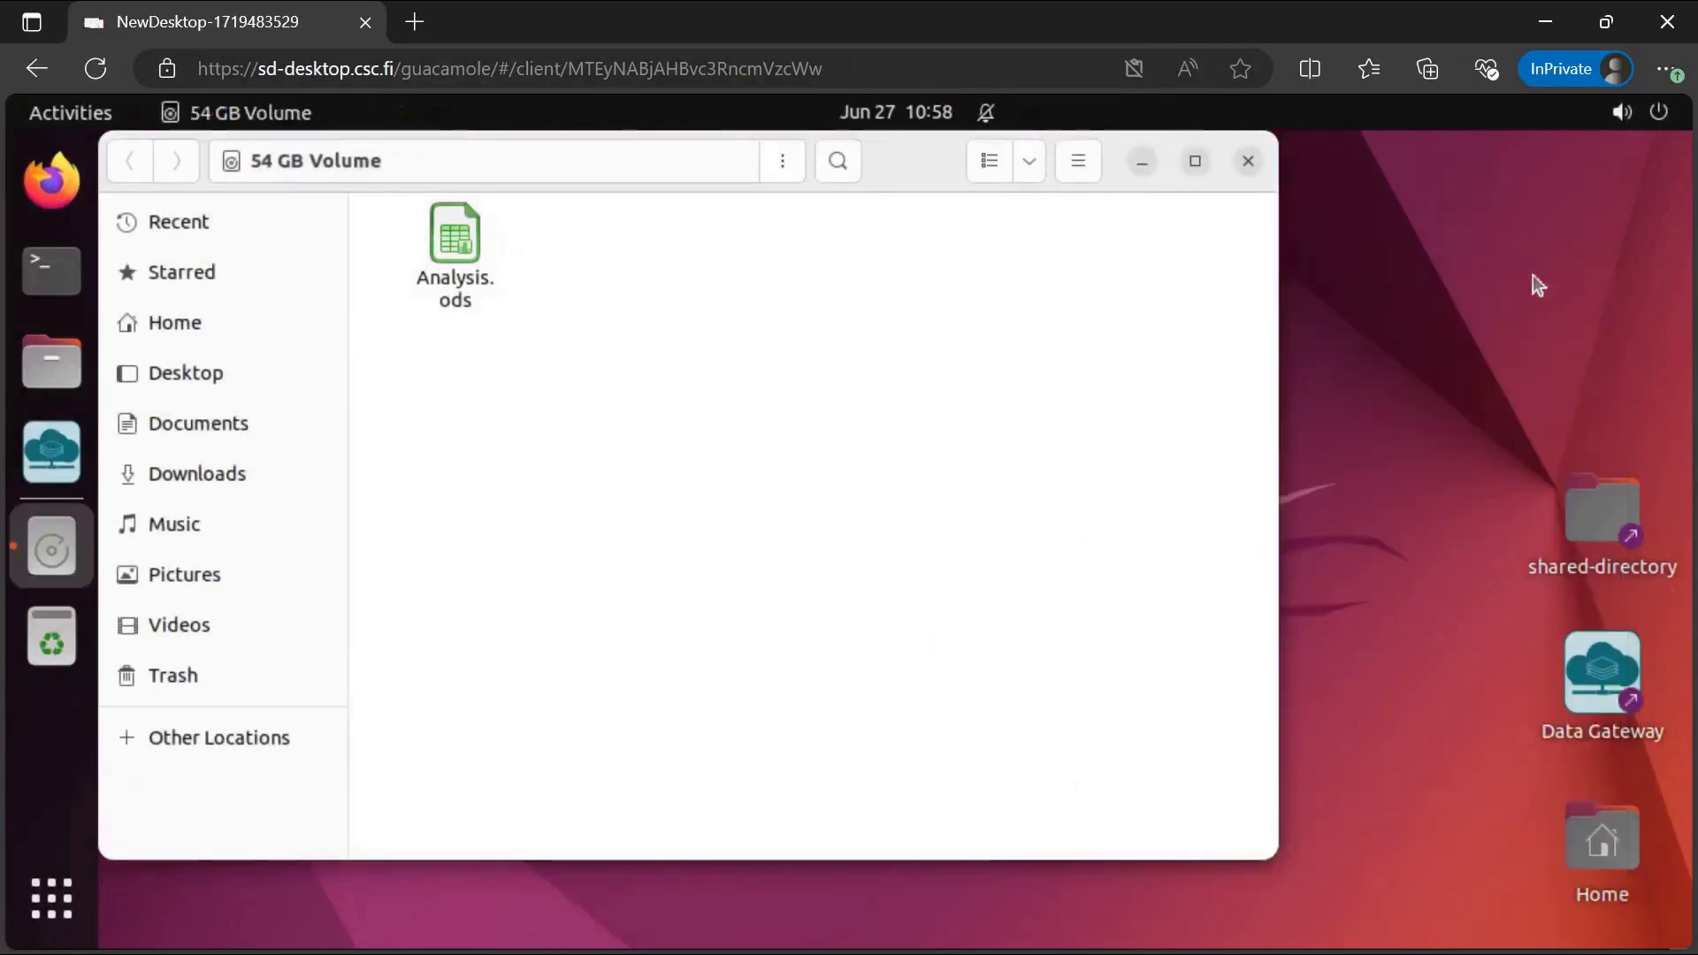
click(1247, 160)
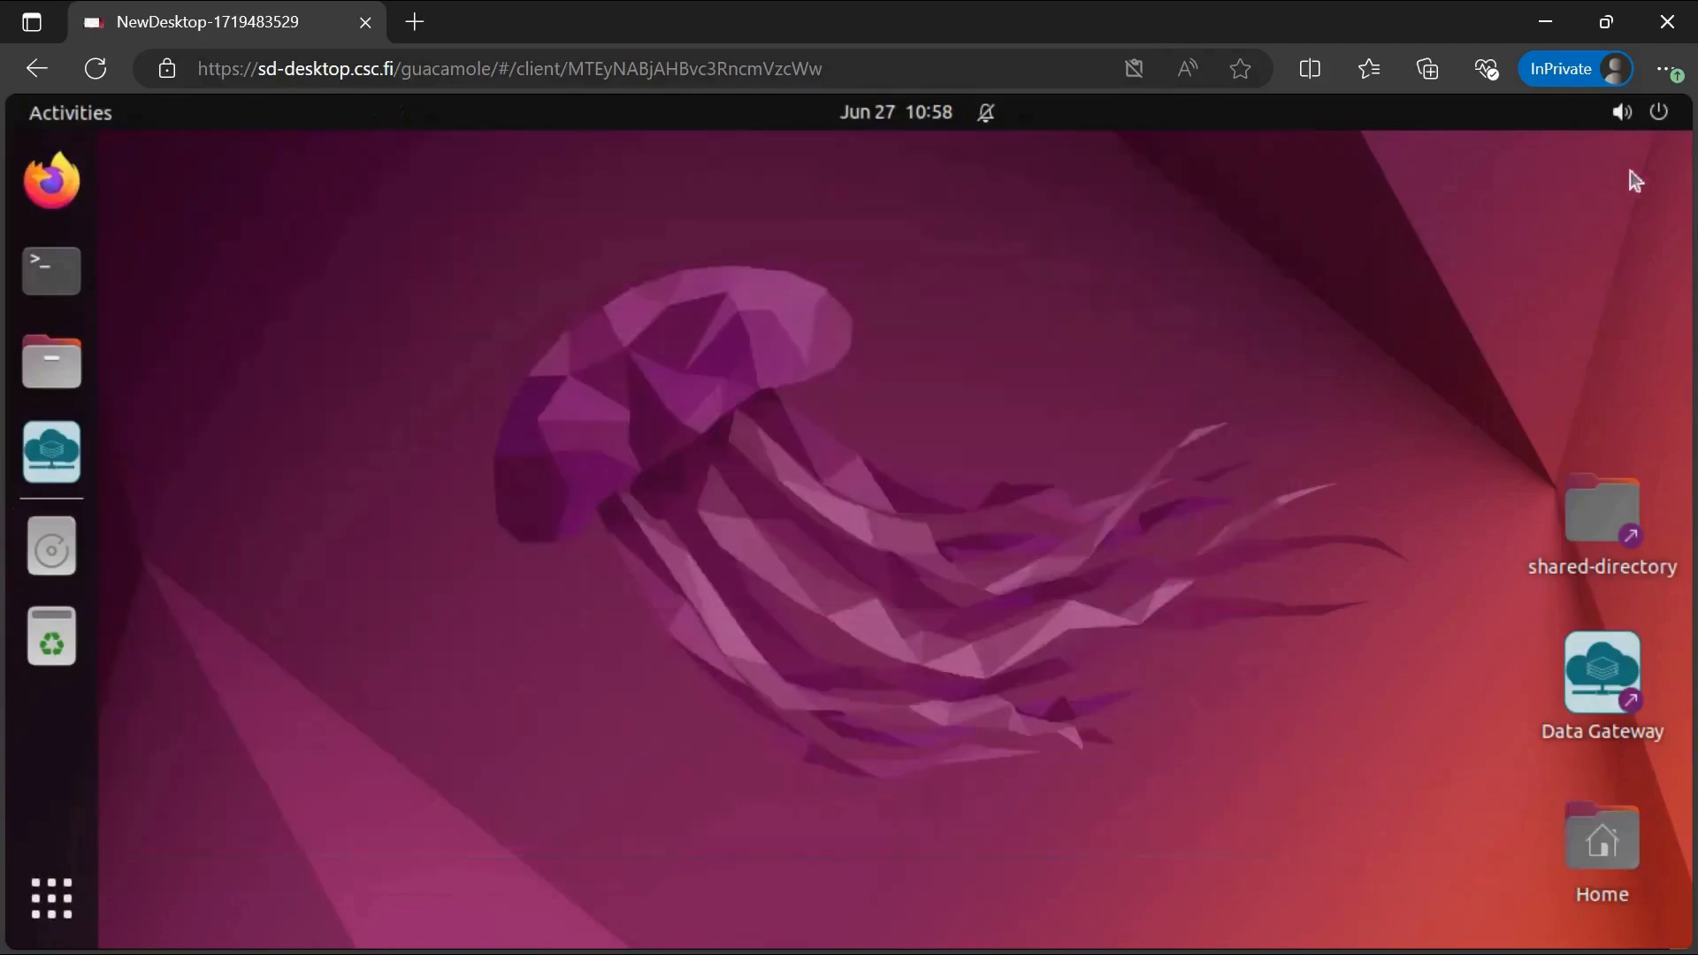
Log out of the virtual desktop session and return to the SD Desktop home page.
click(1659, 117)
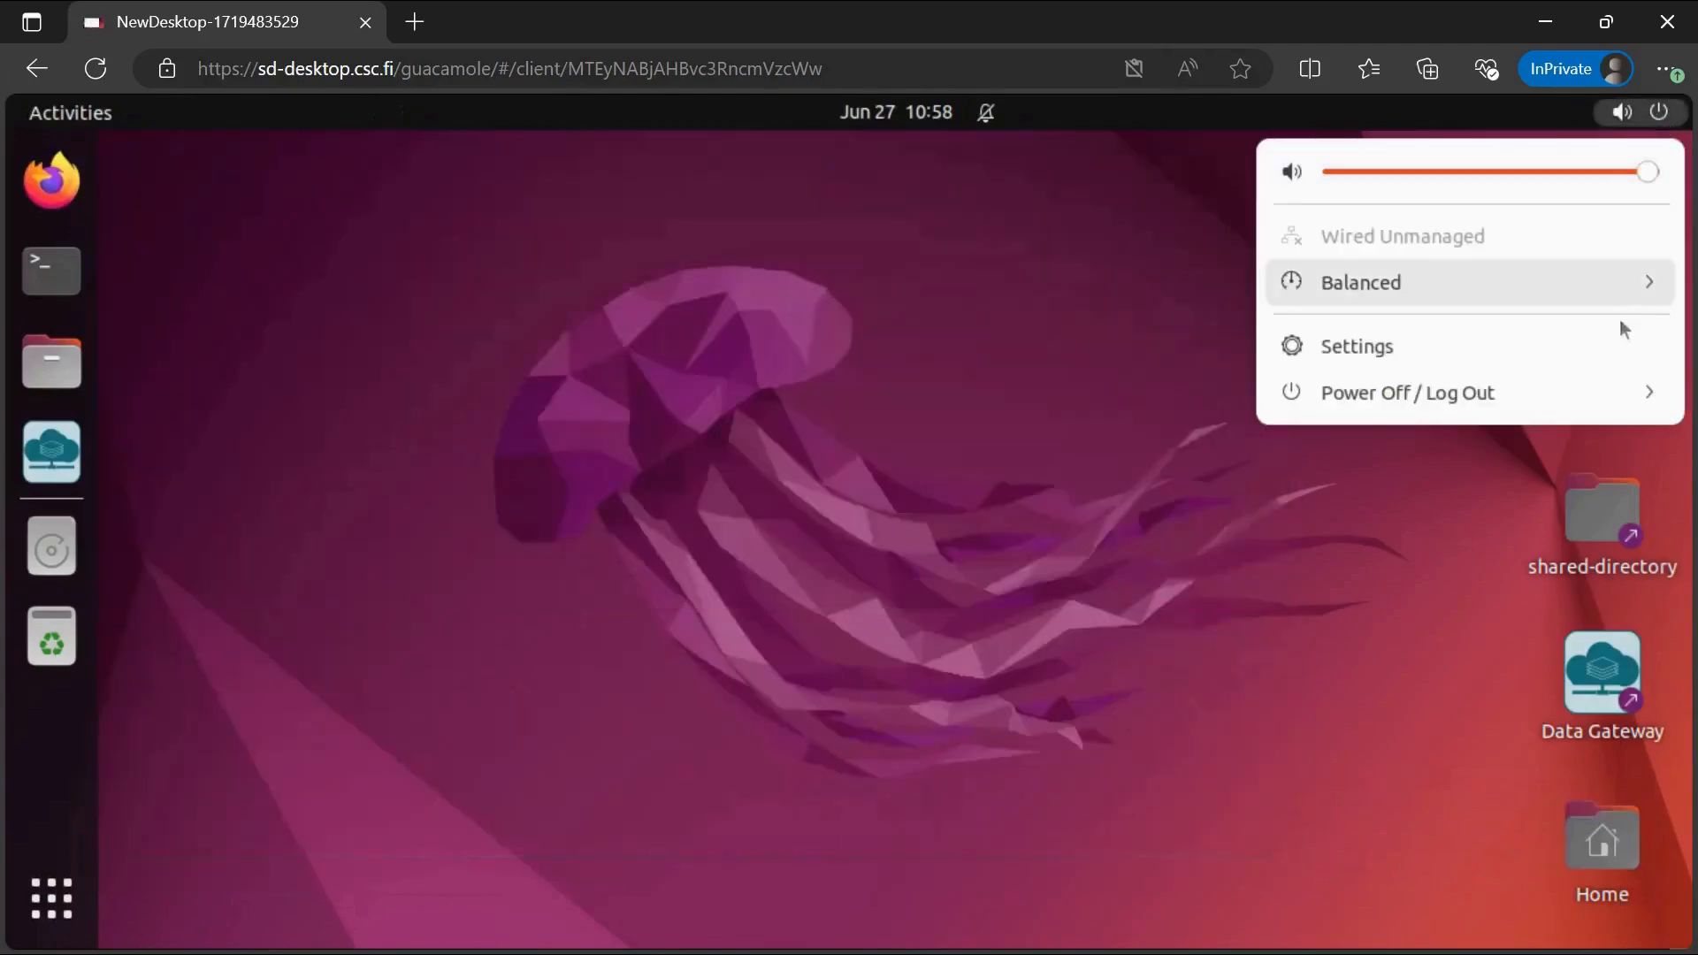
click(1482, 402)
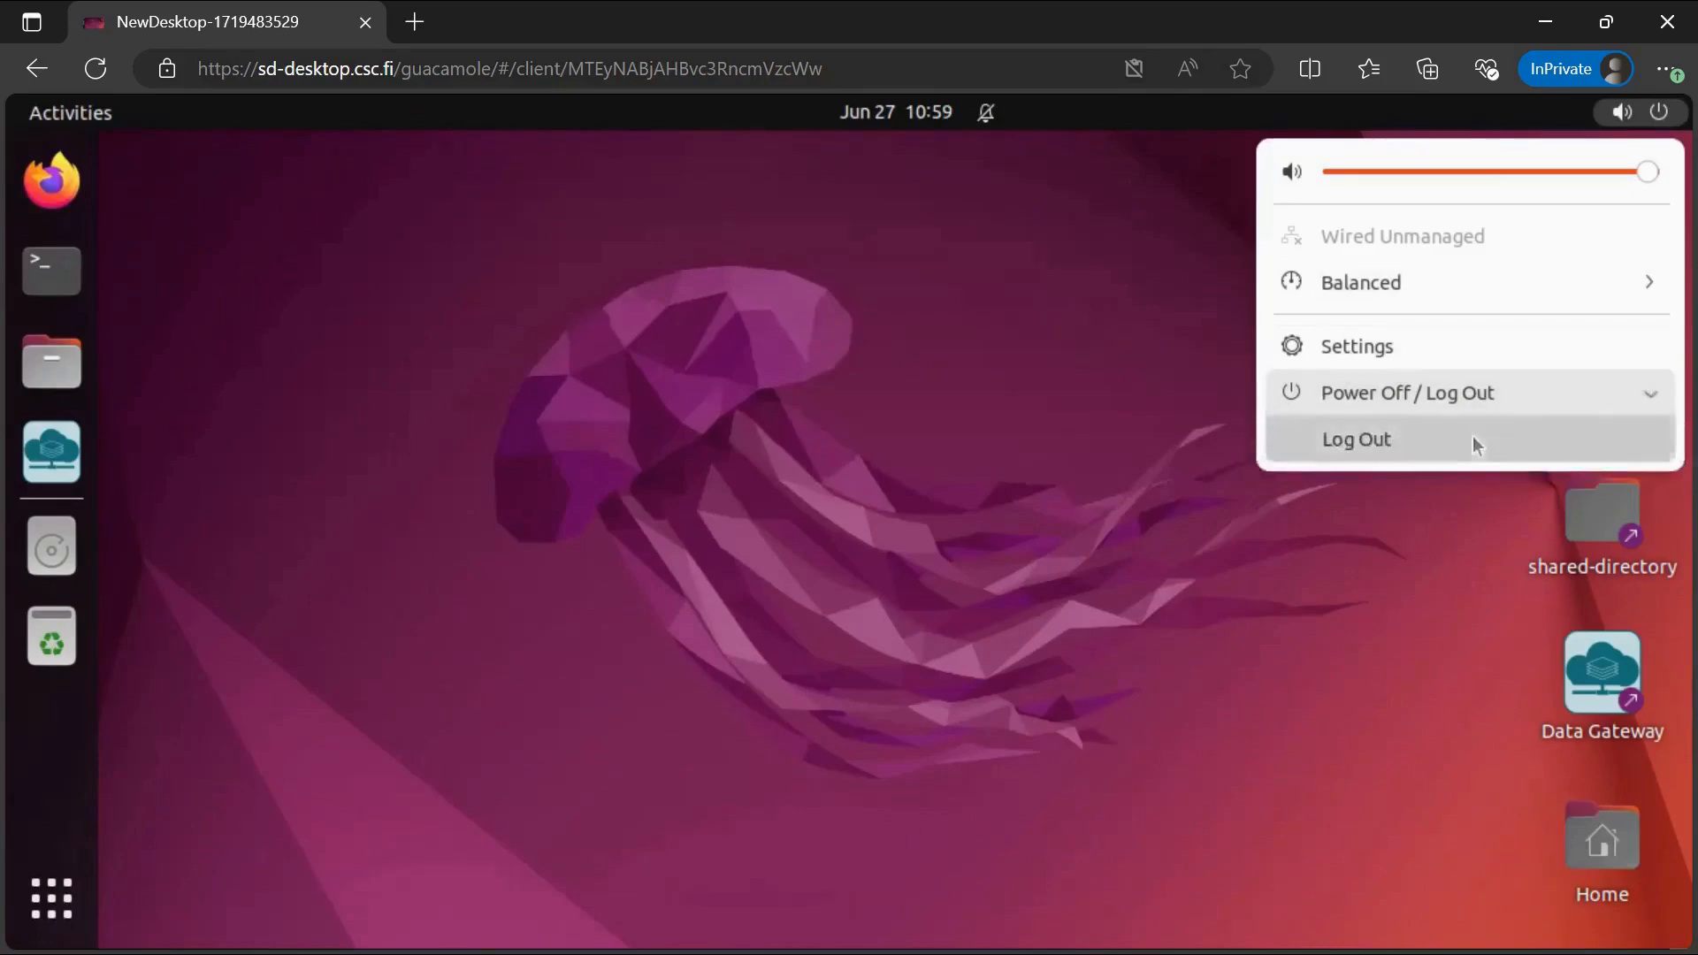
click(1472, 437)
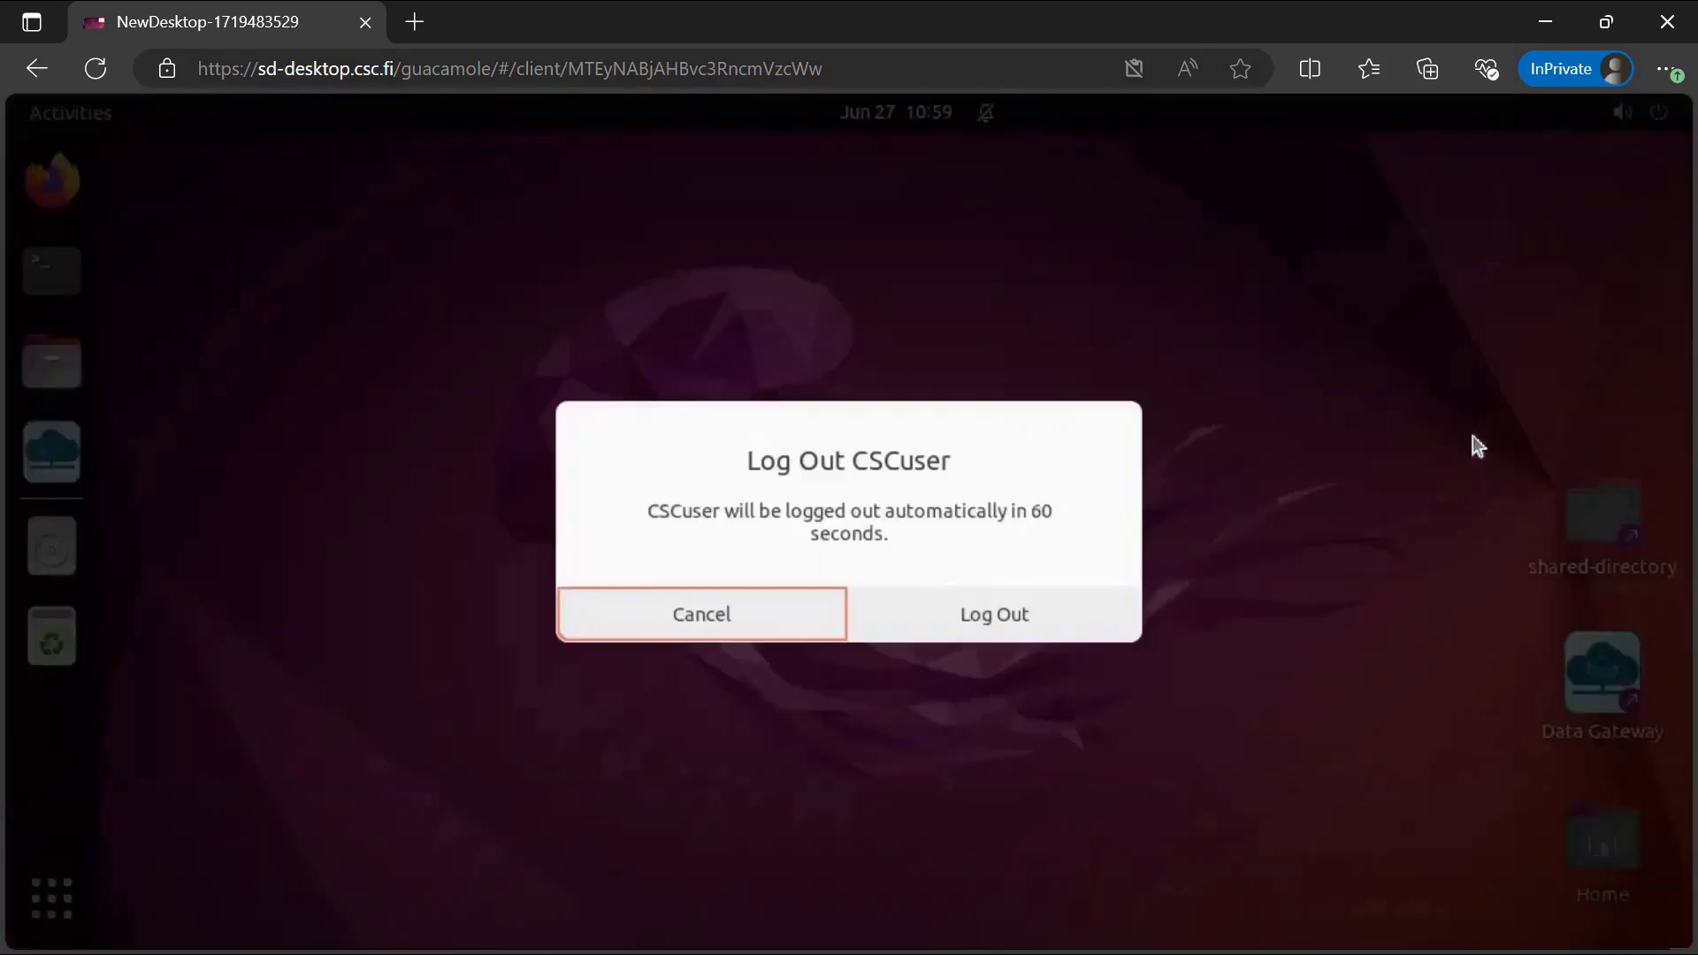
click(983, 607)
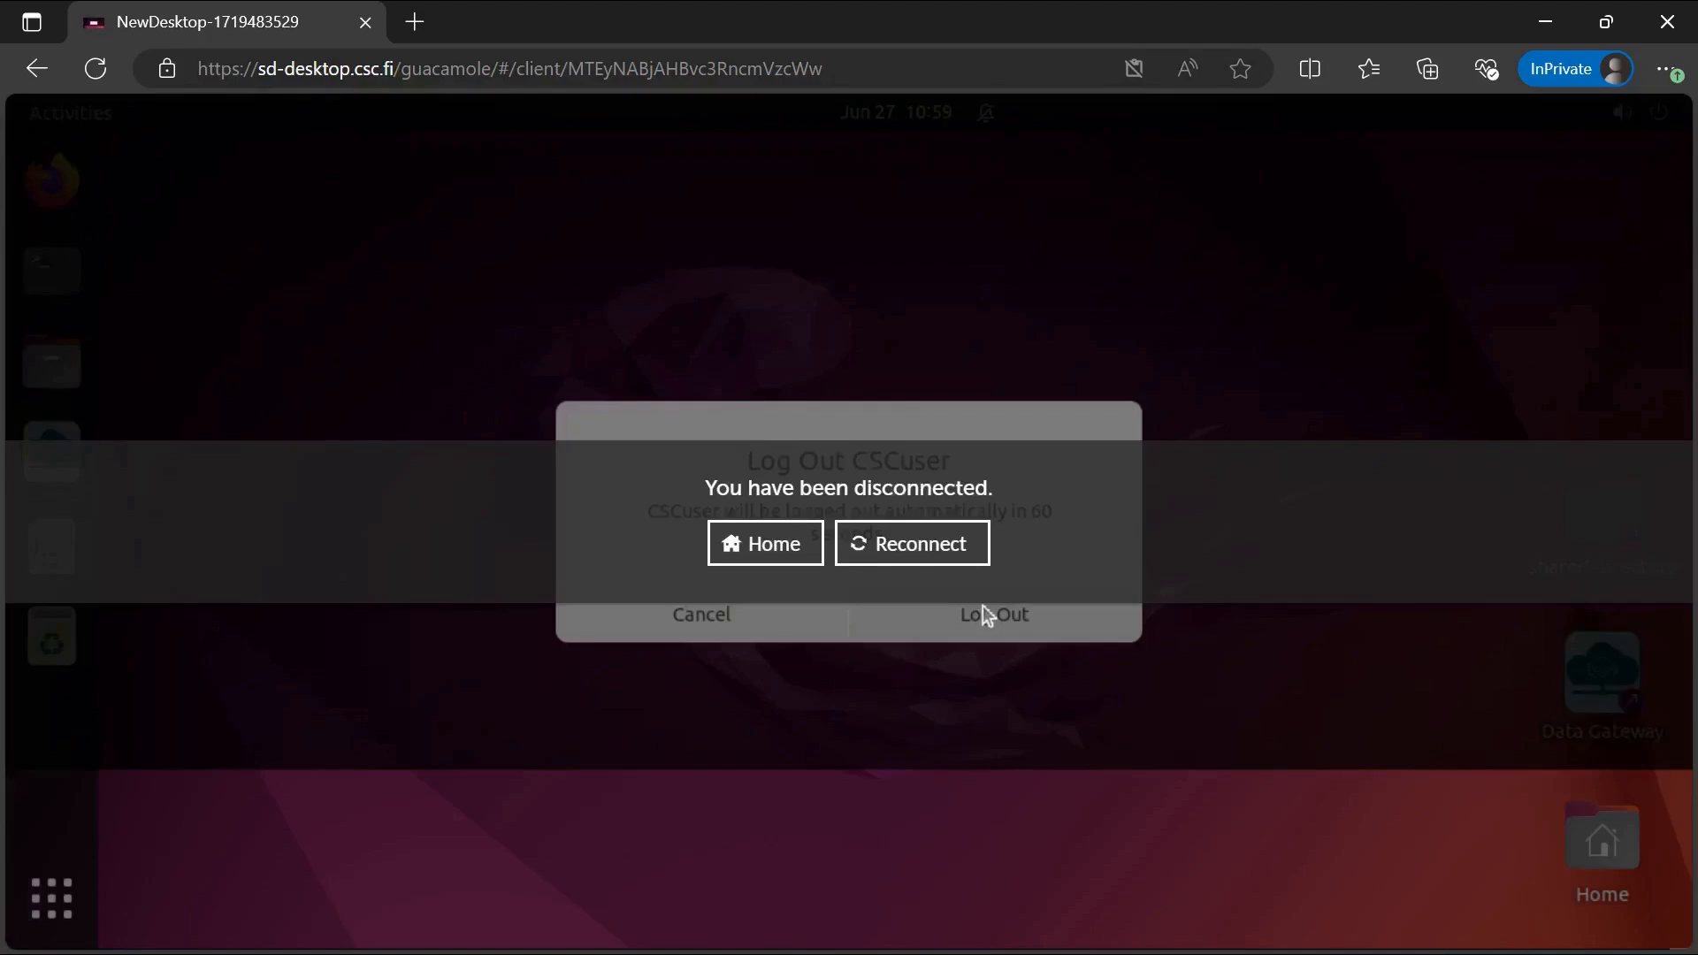
click(771, 550)
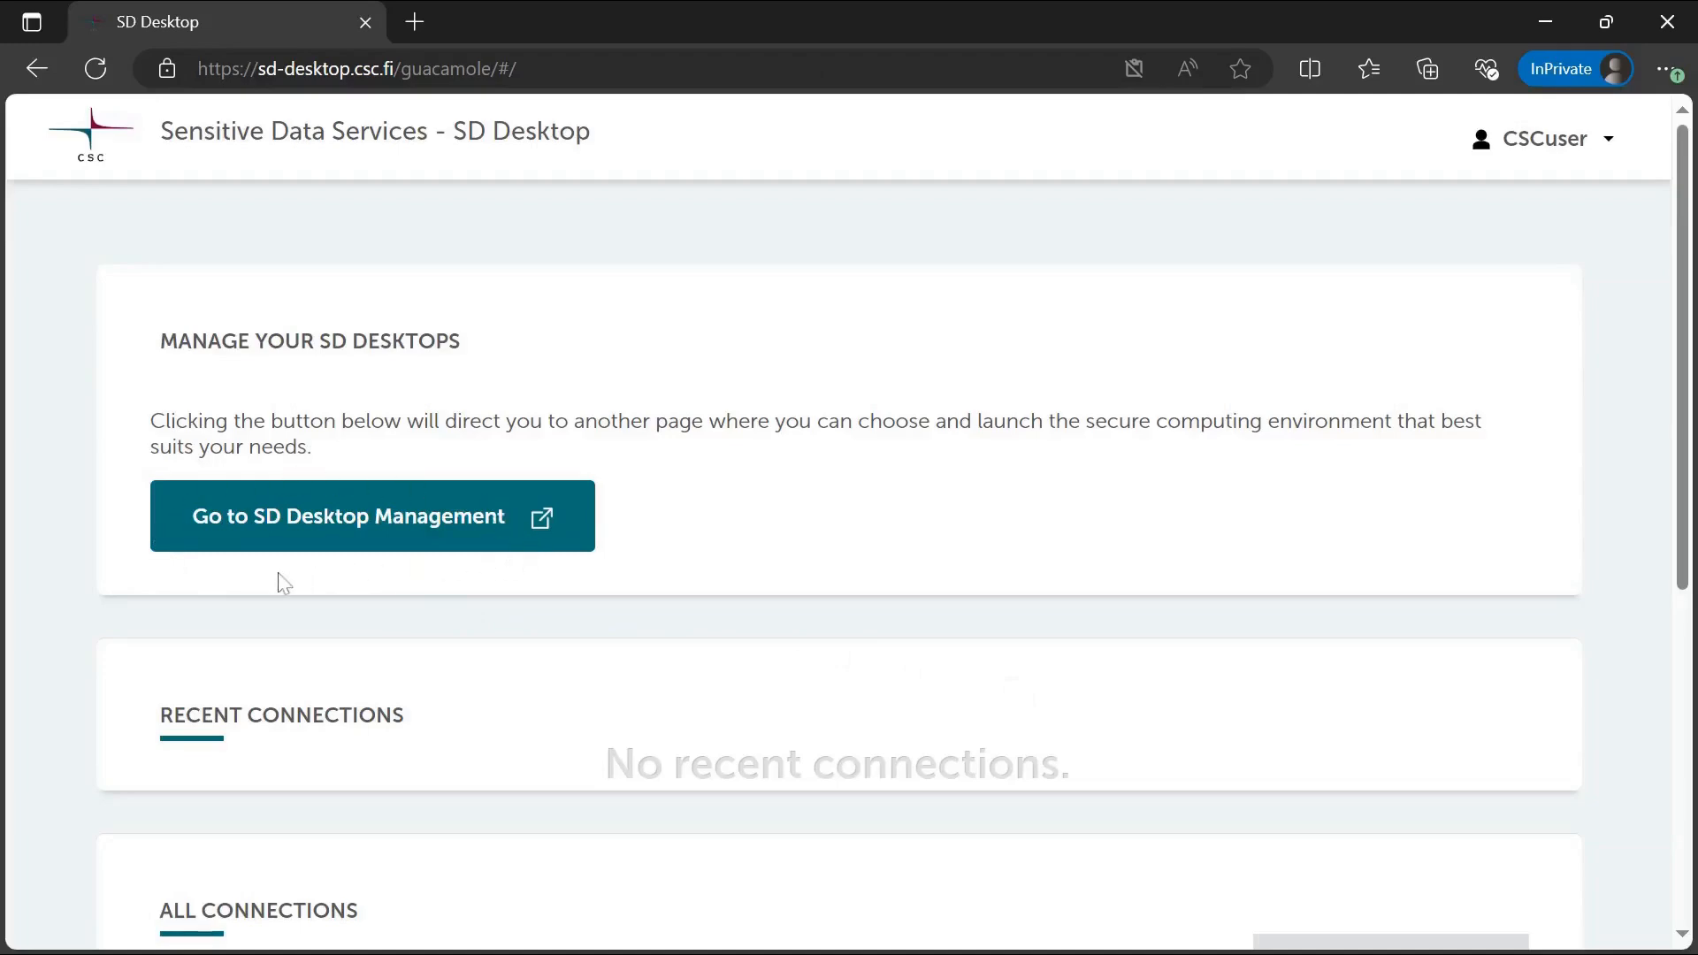
click(525, 536)
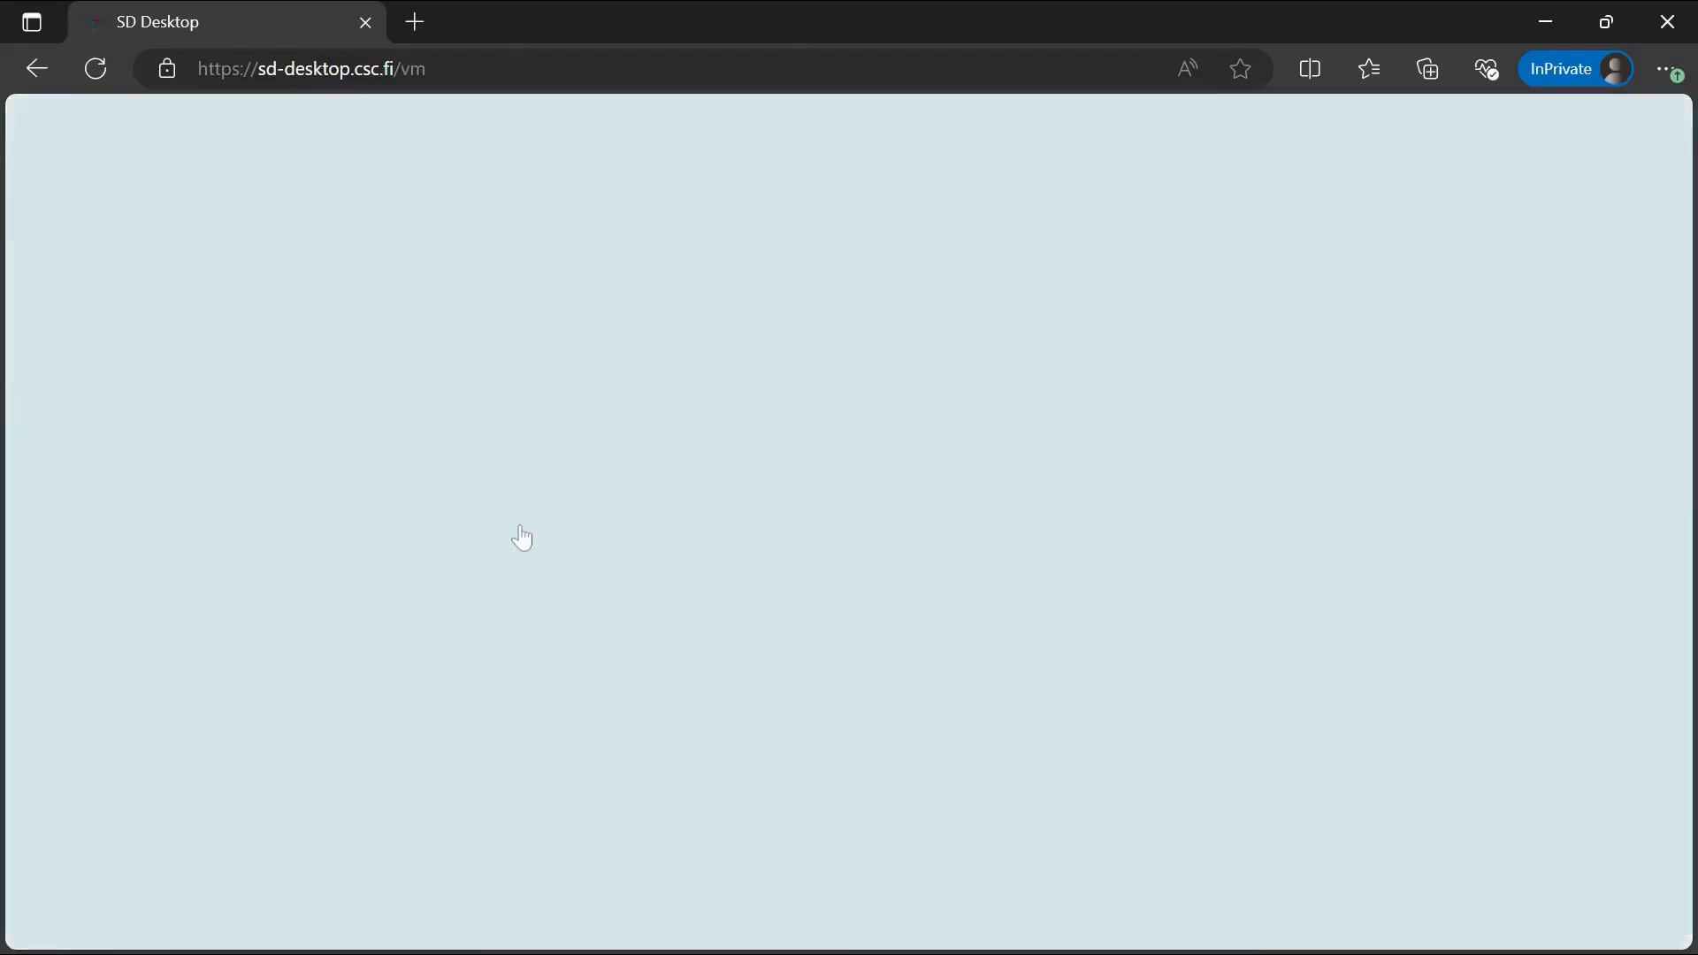
scroll(849, 566, down, 14)
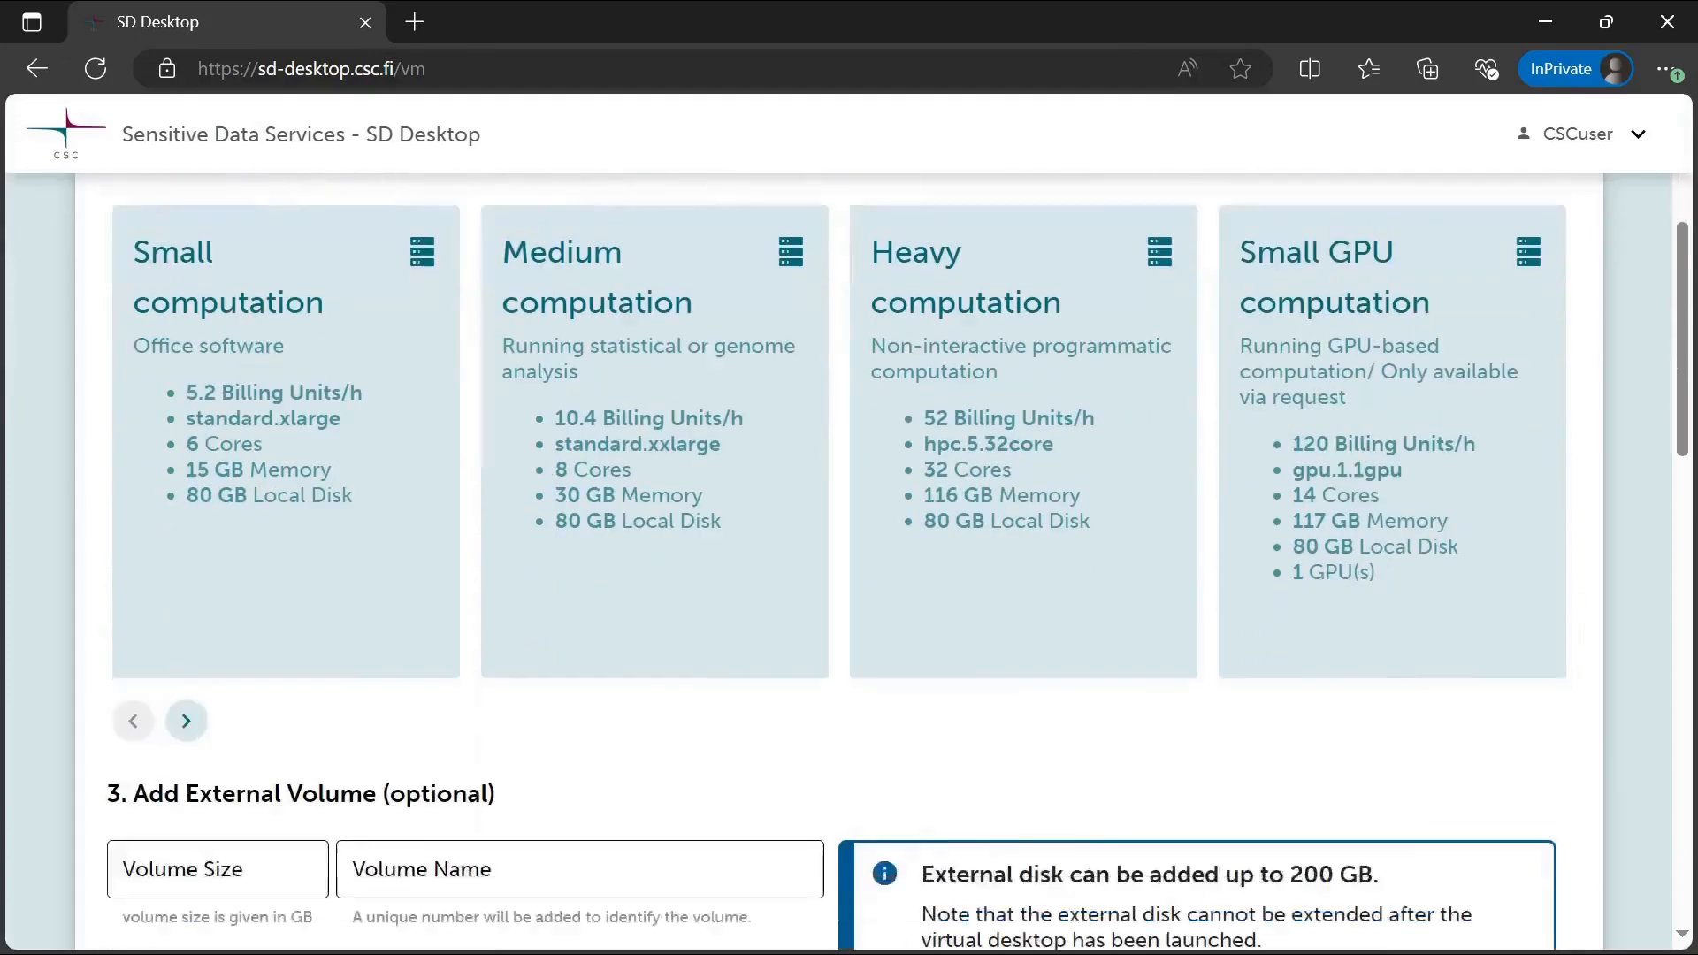
scroll(849, 566, down, 1)
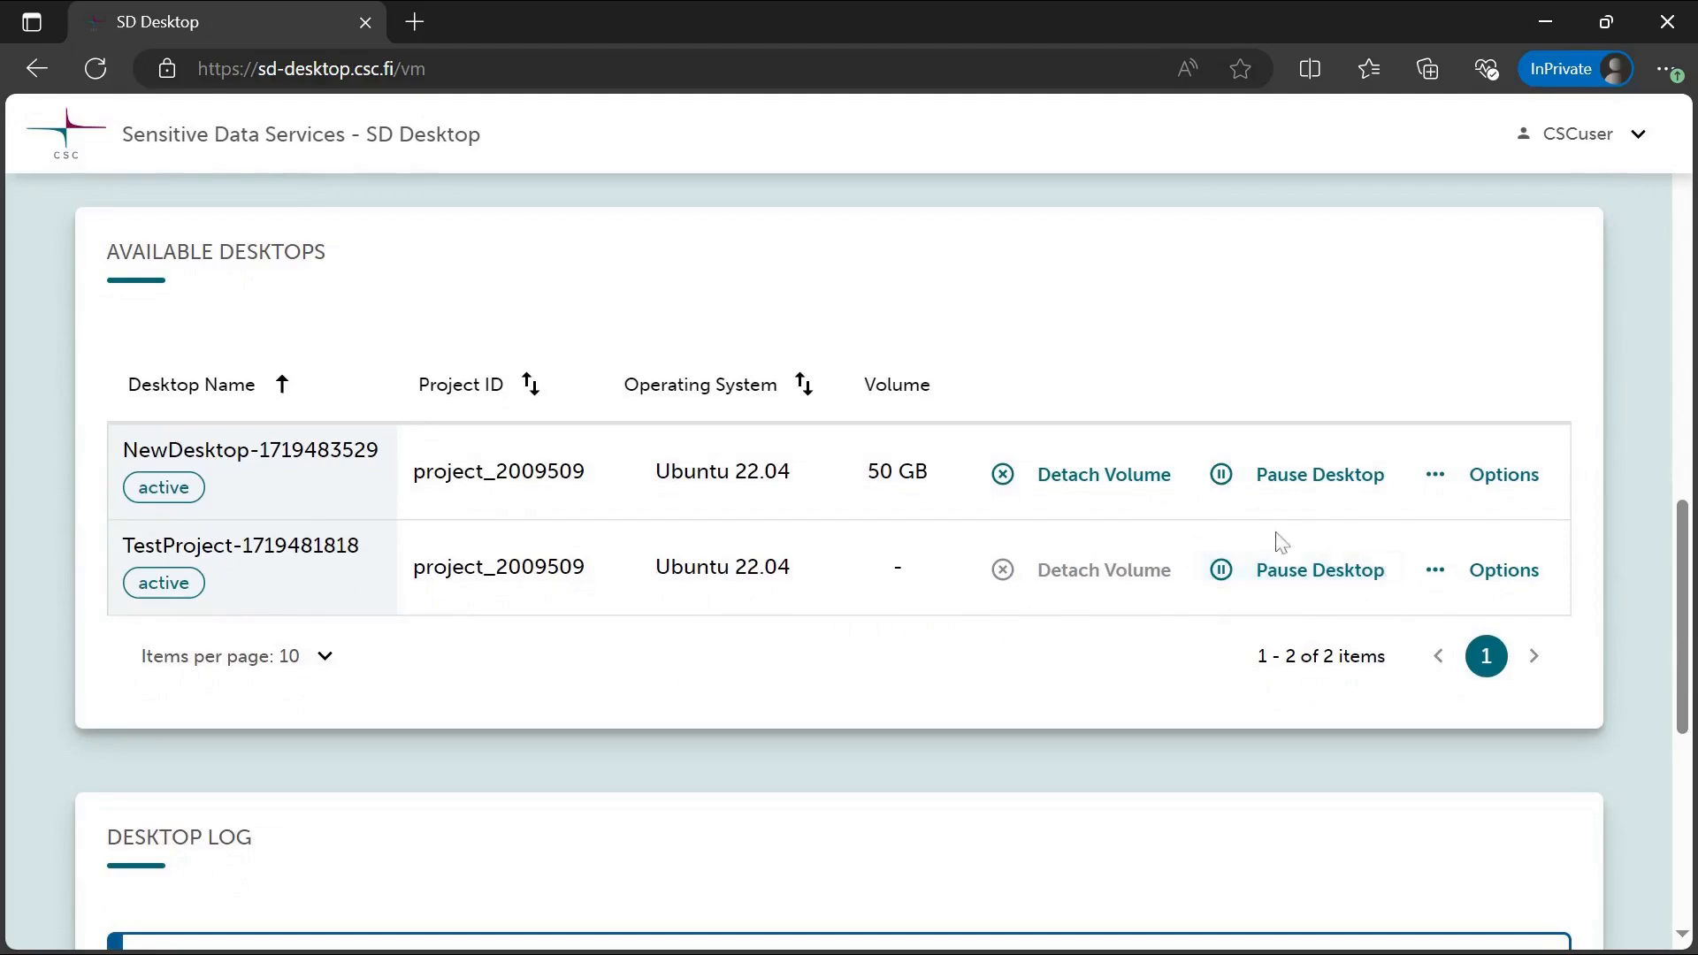
click(1318, 591)
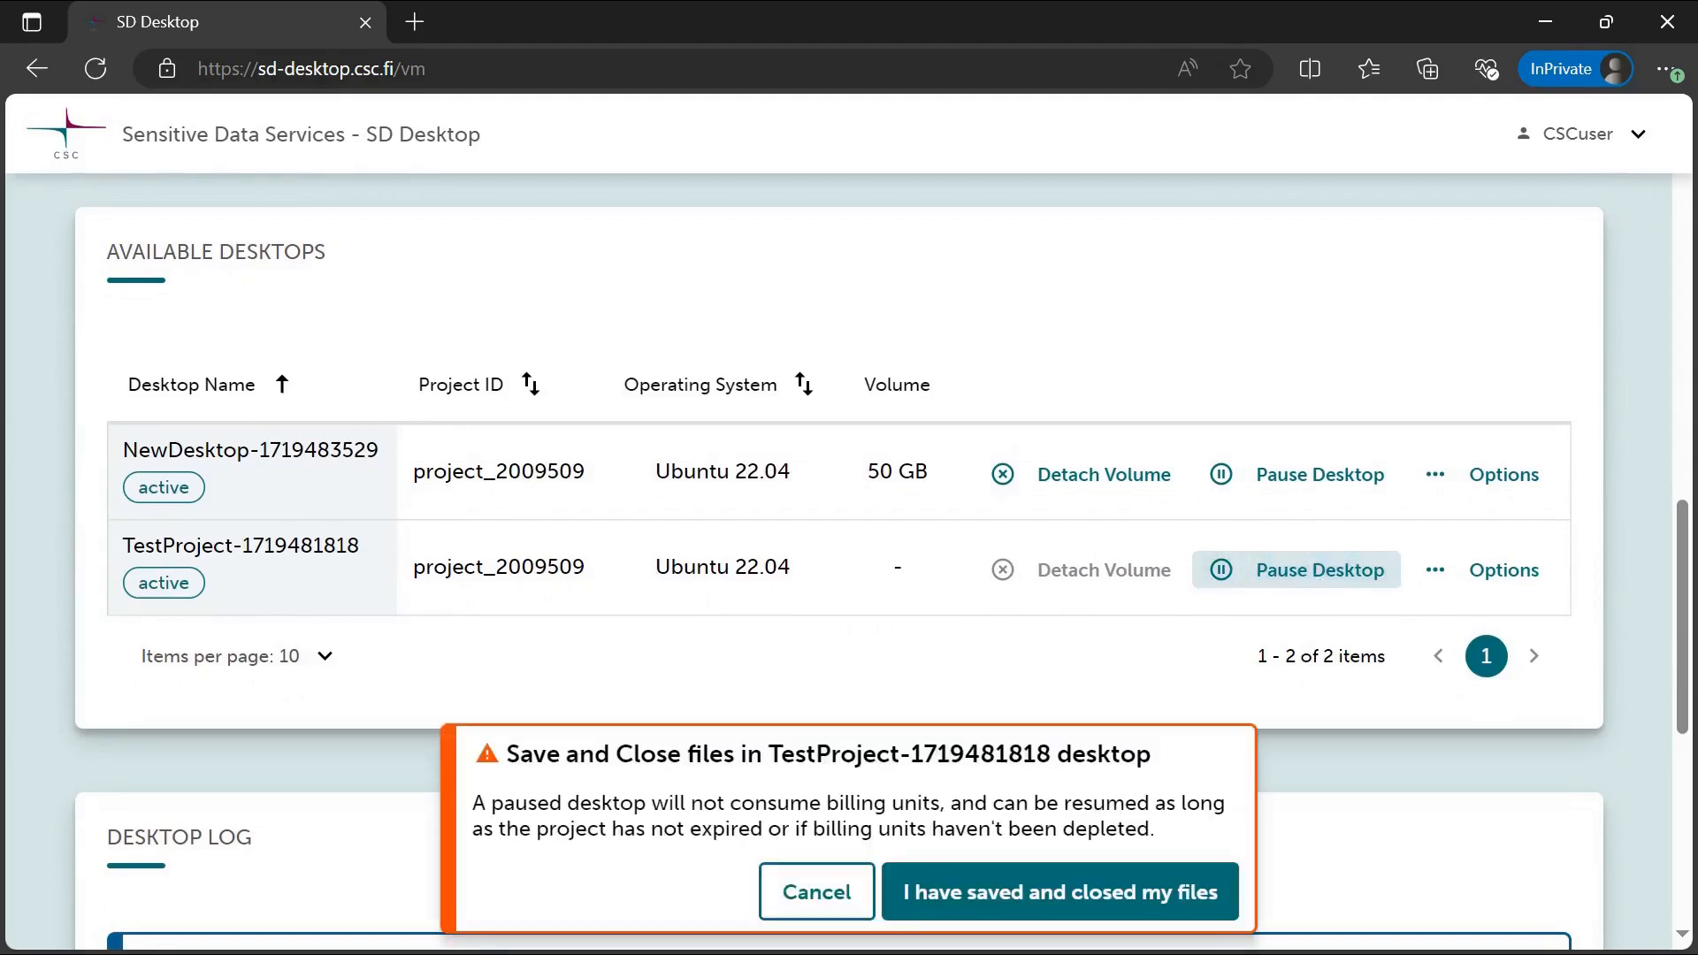
click(1205, 895)
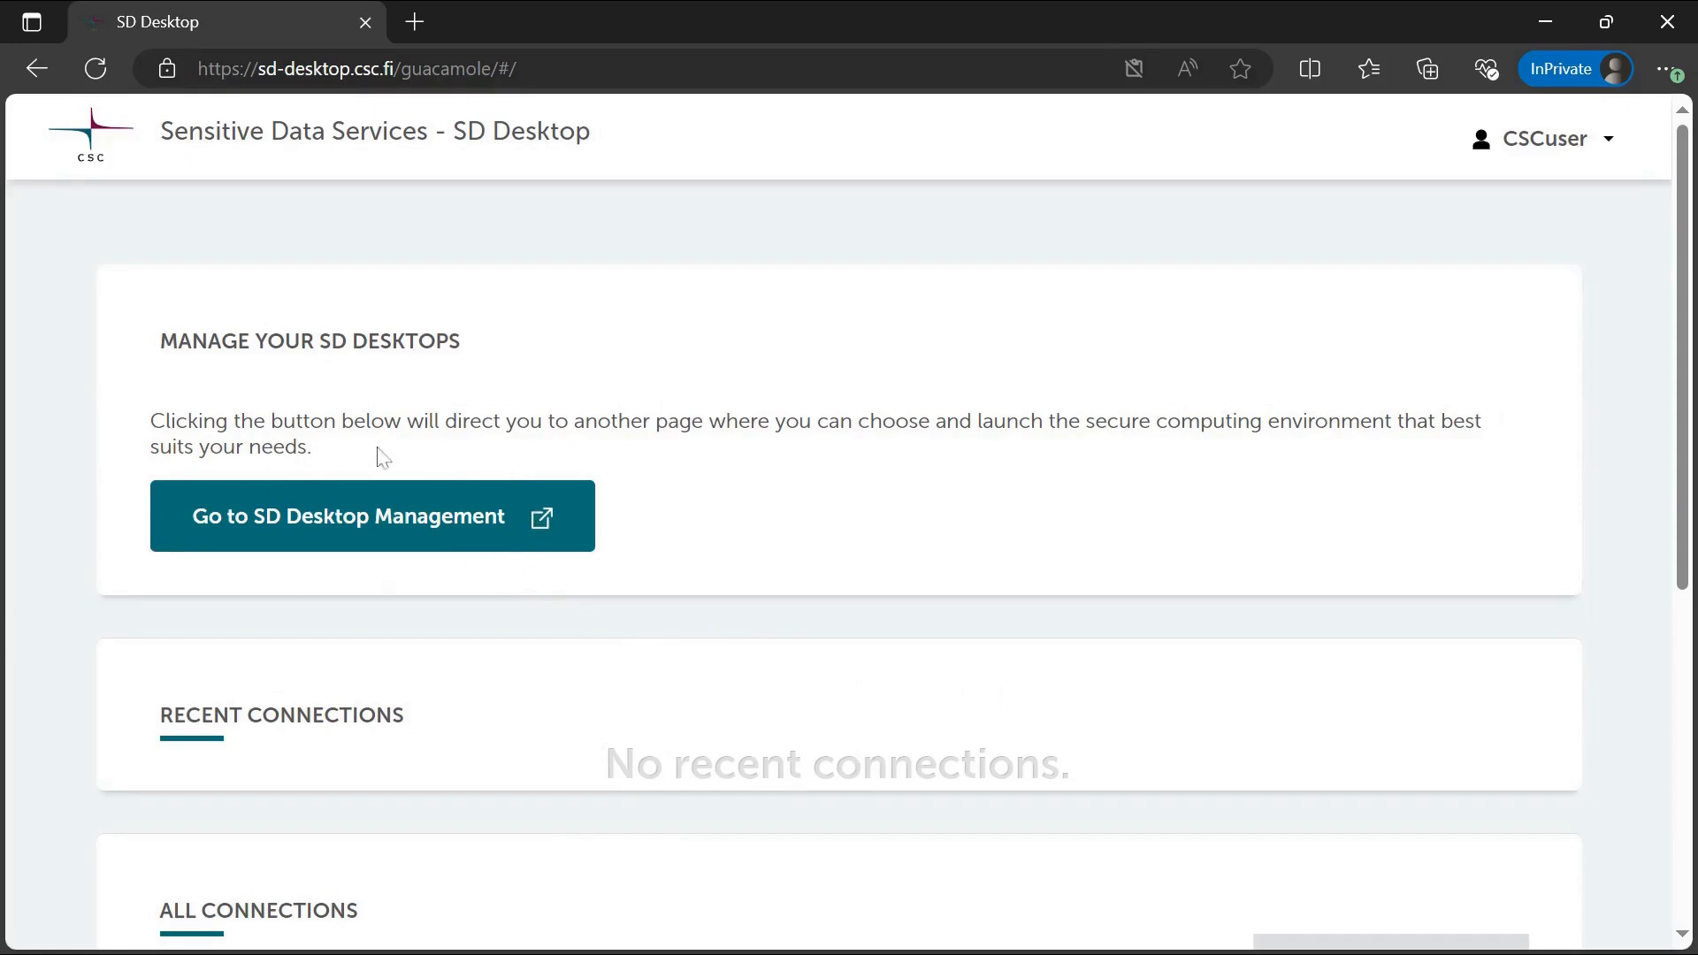
click(517, 517)
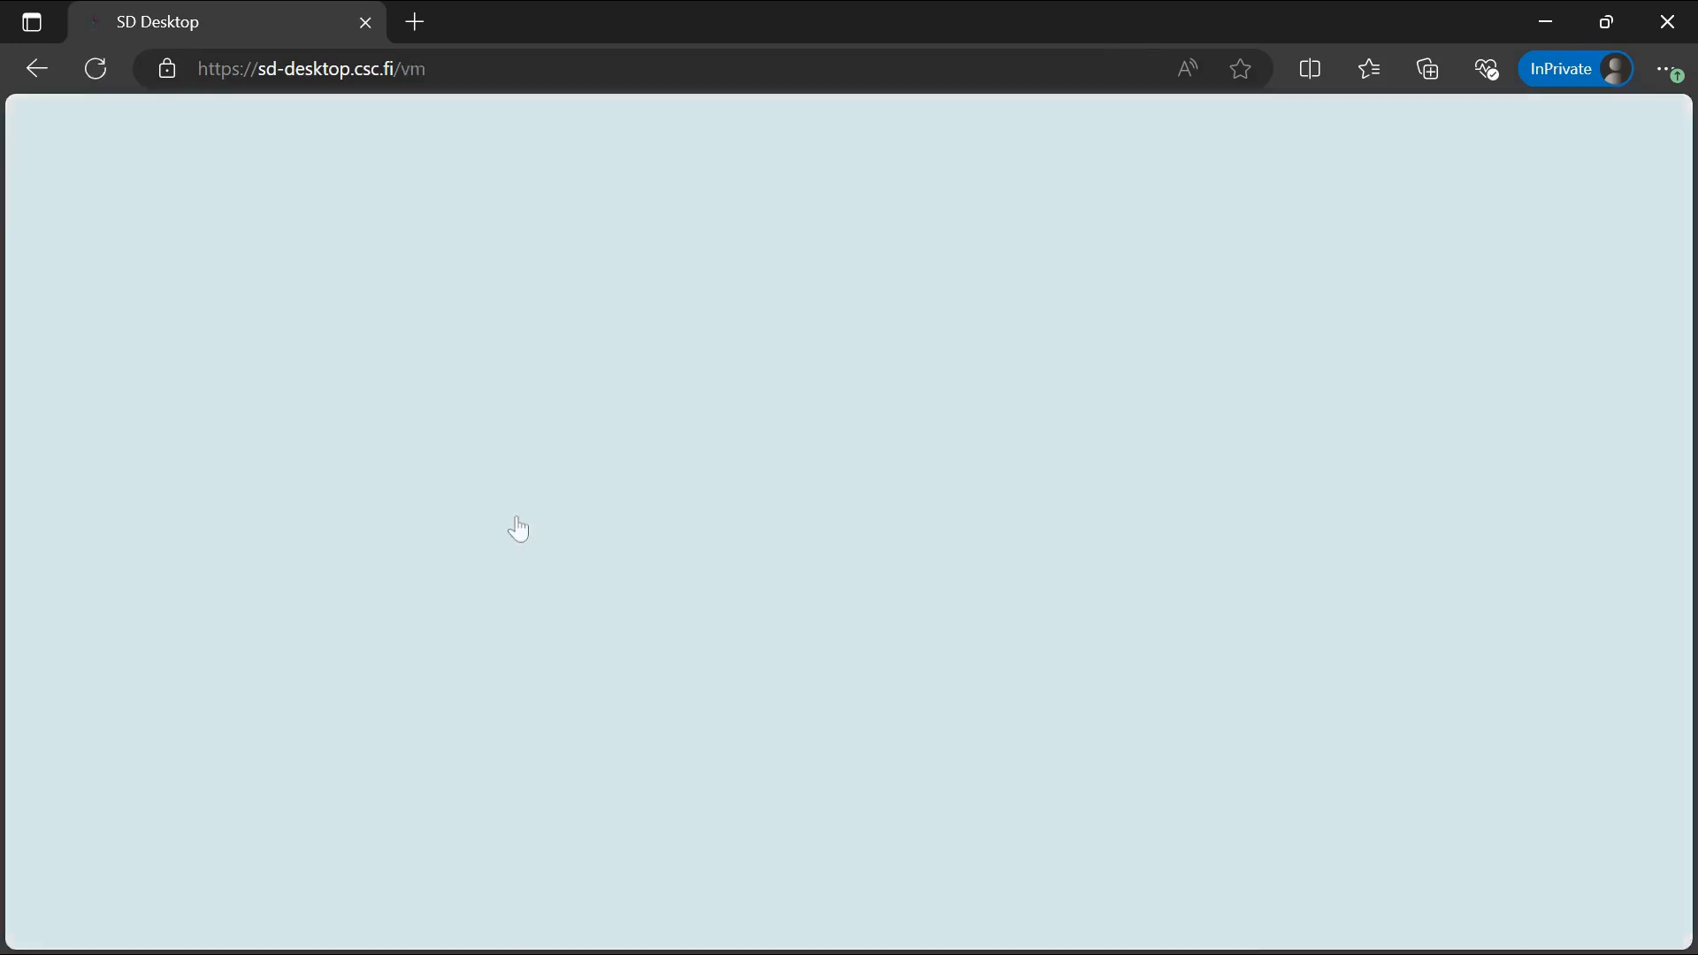
scroll(518, 529, down, 10)
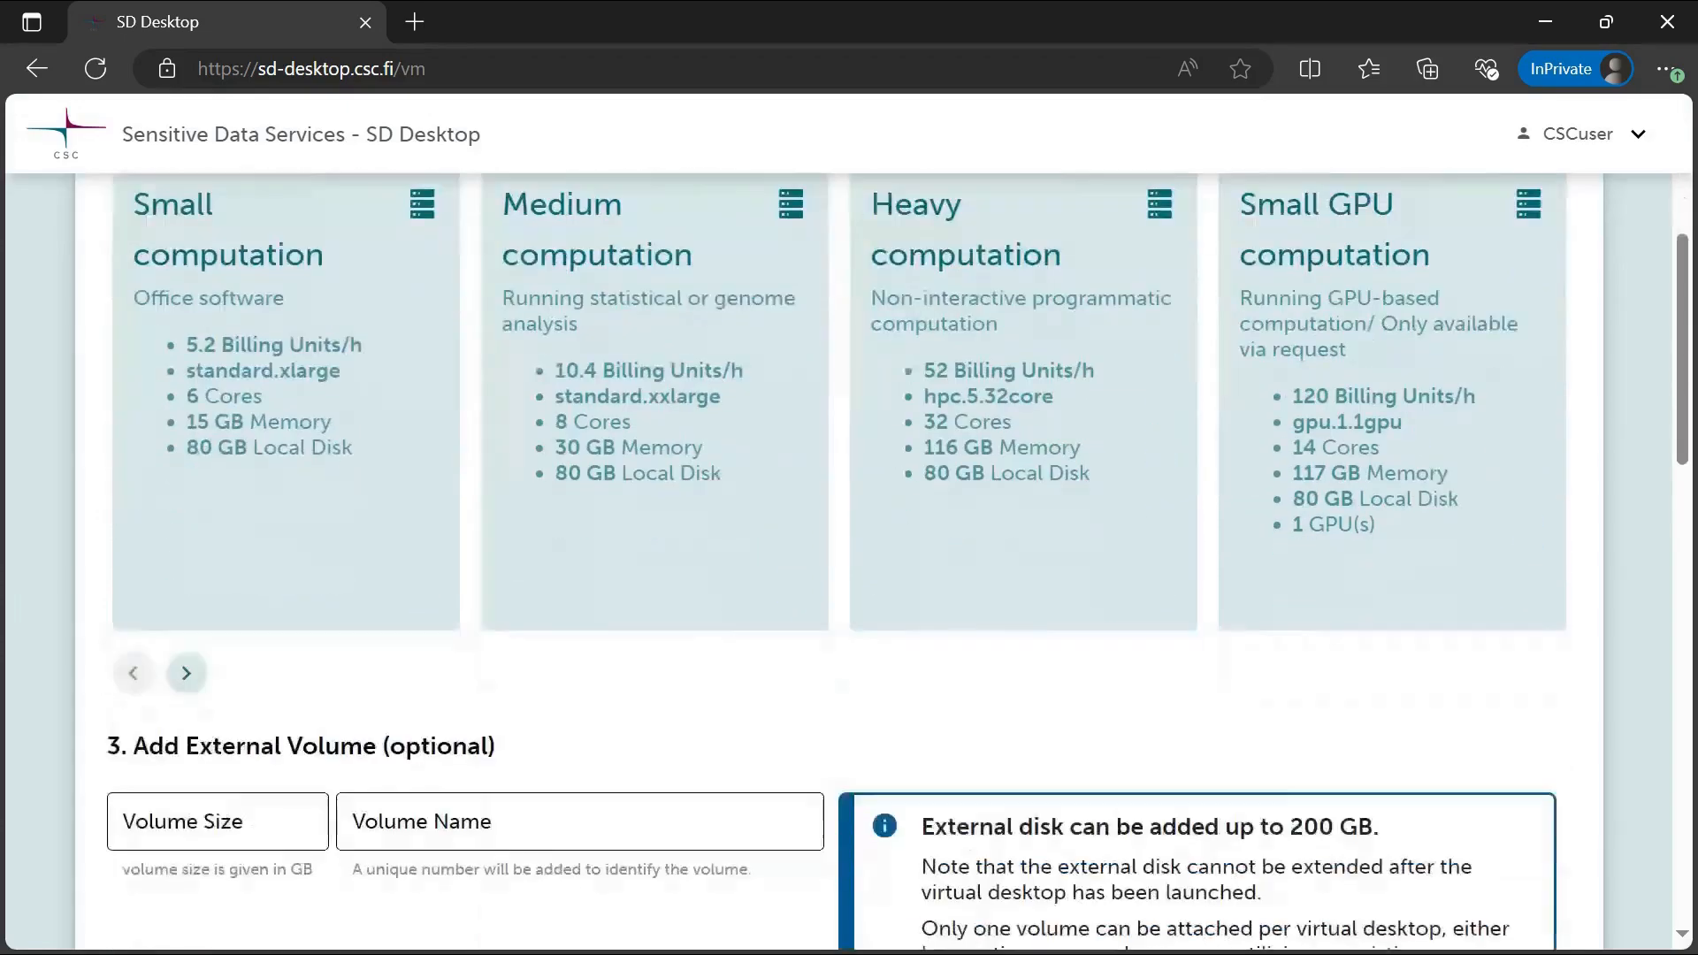
scroll(849, 561, down, 3)
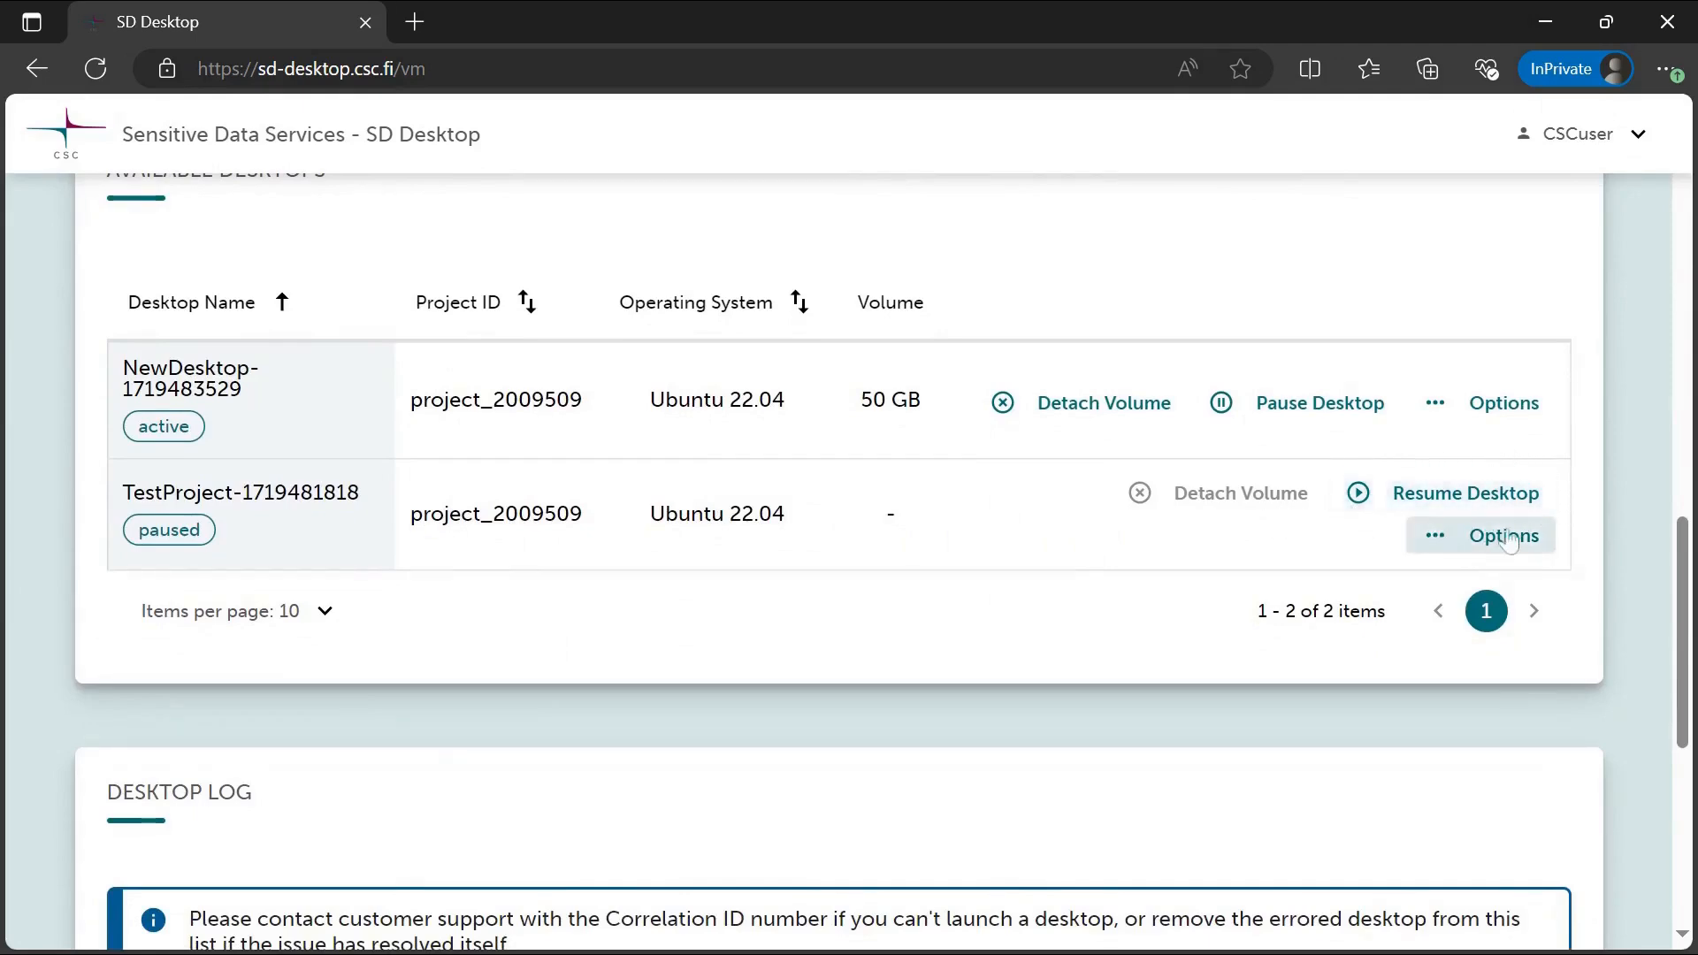
click(1393, 506)
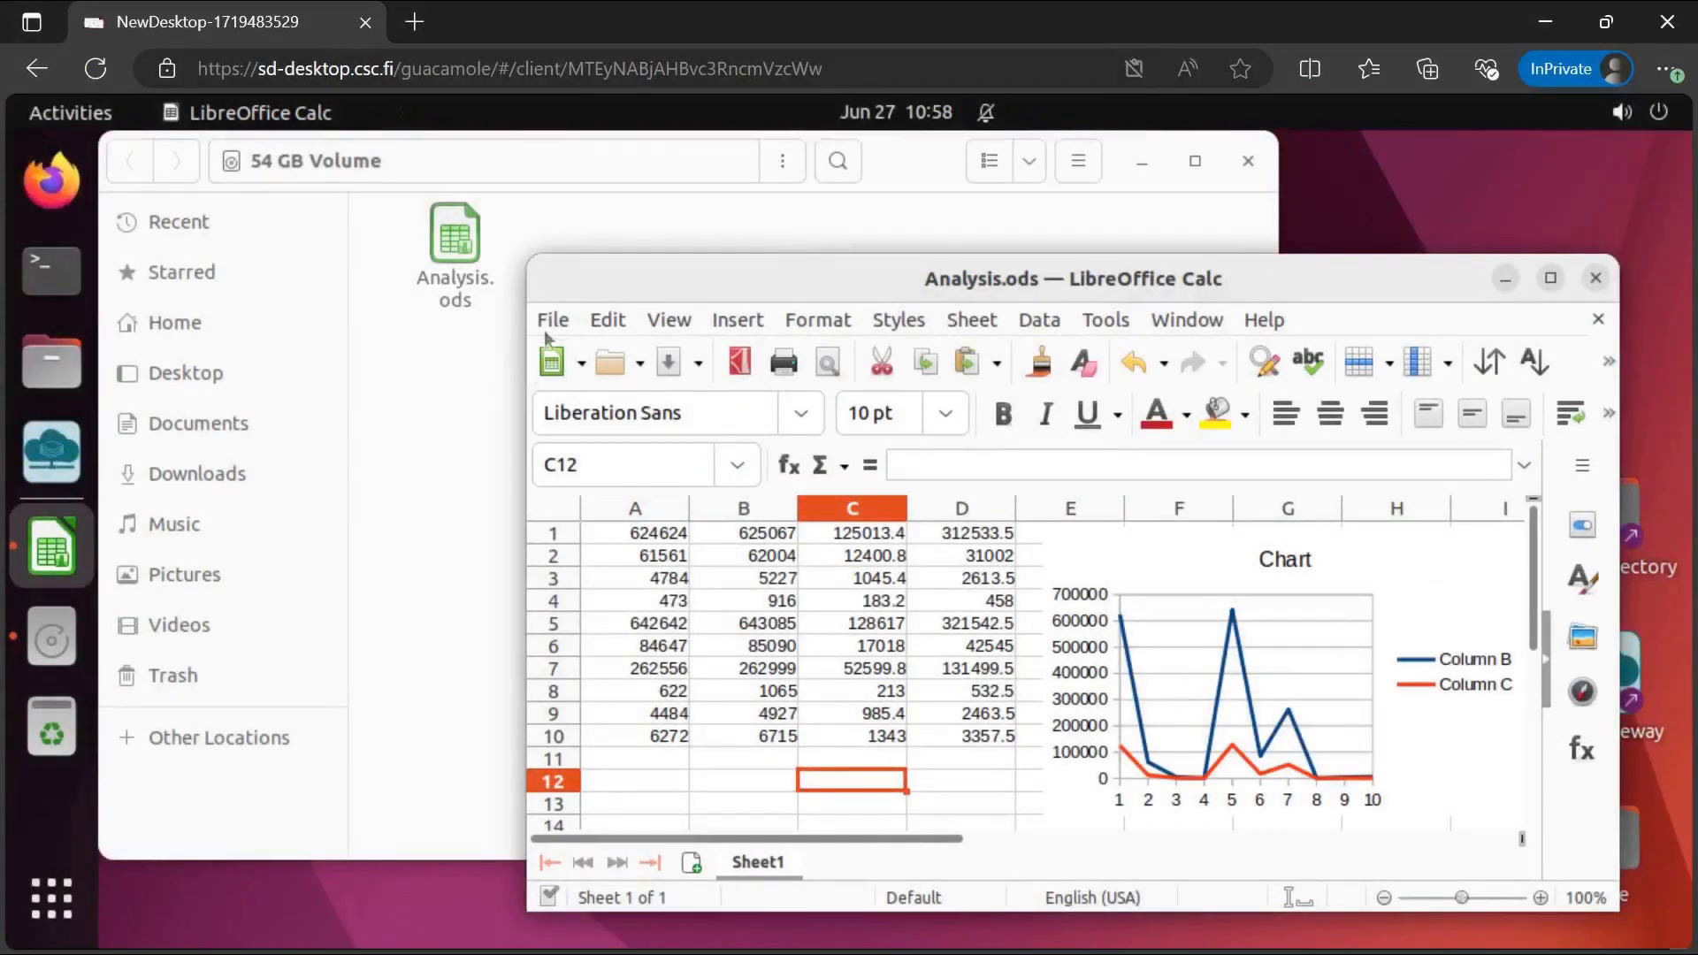
click(555, 323)
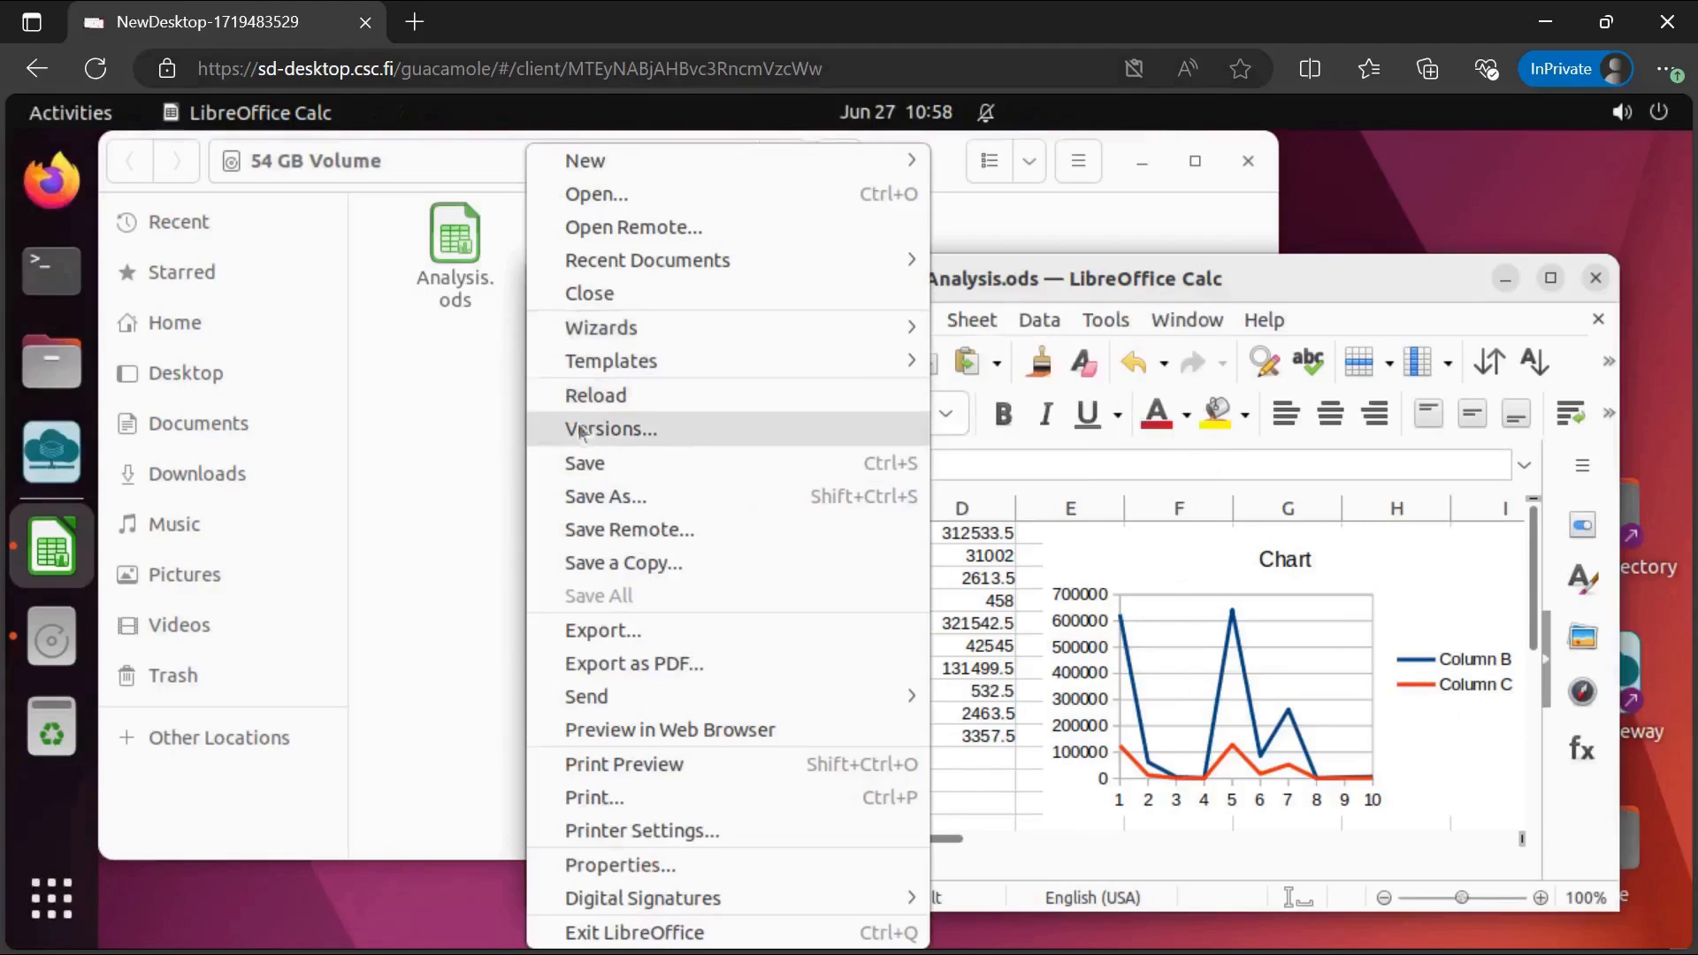
click(592, 464)
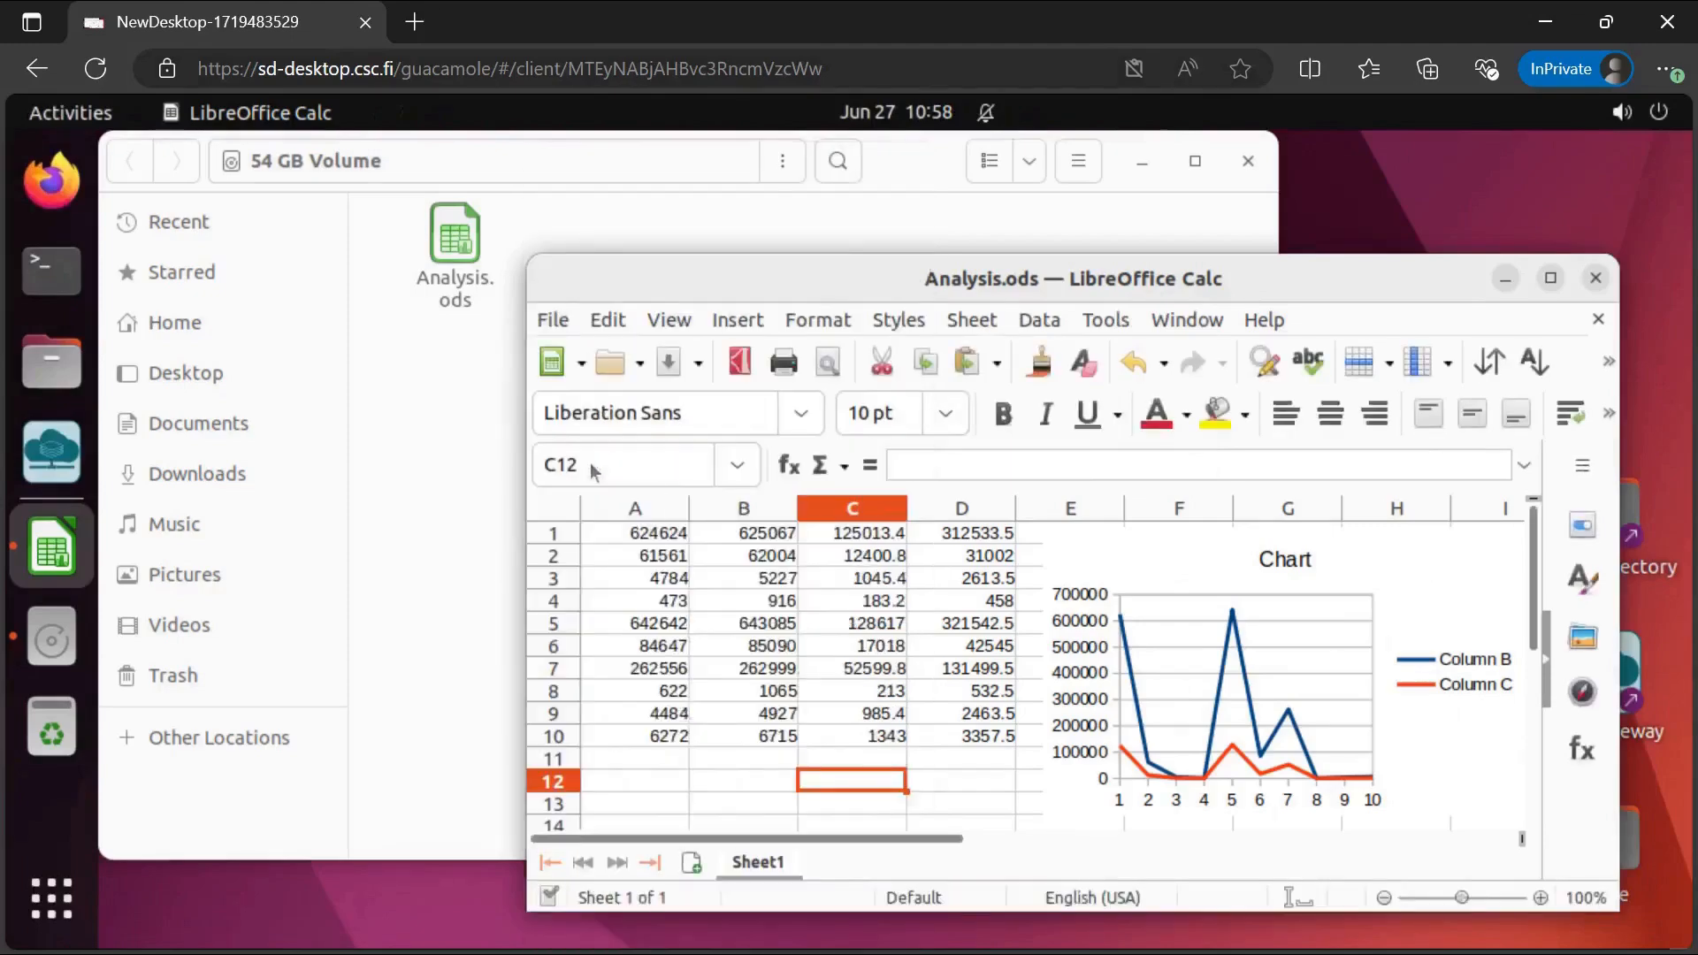
click(1595, 278)
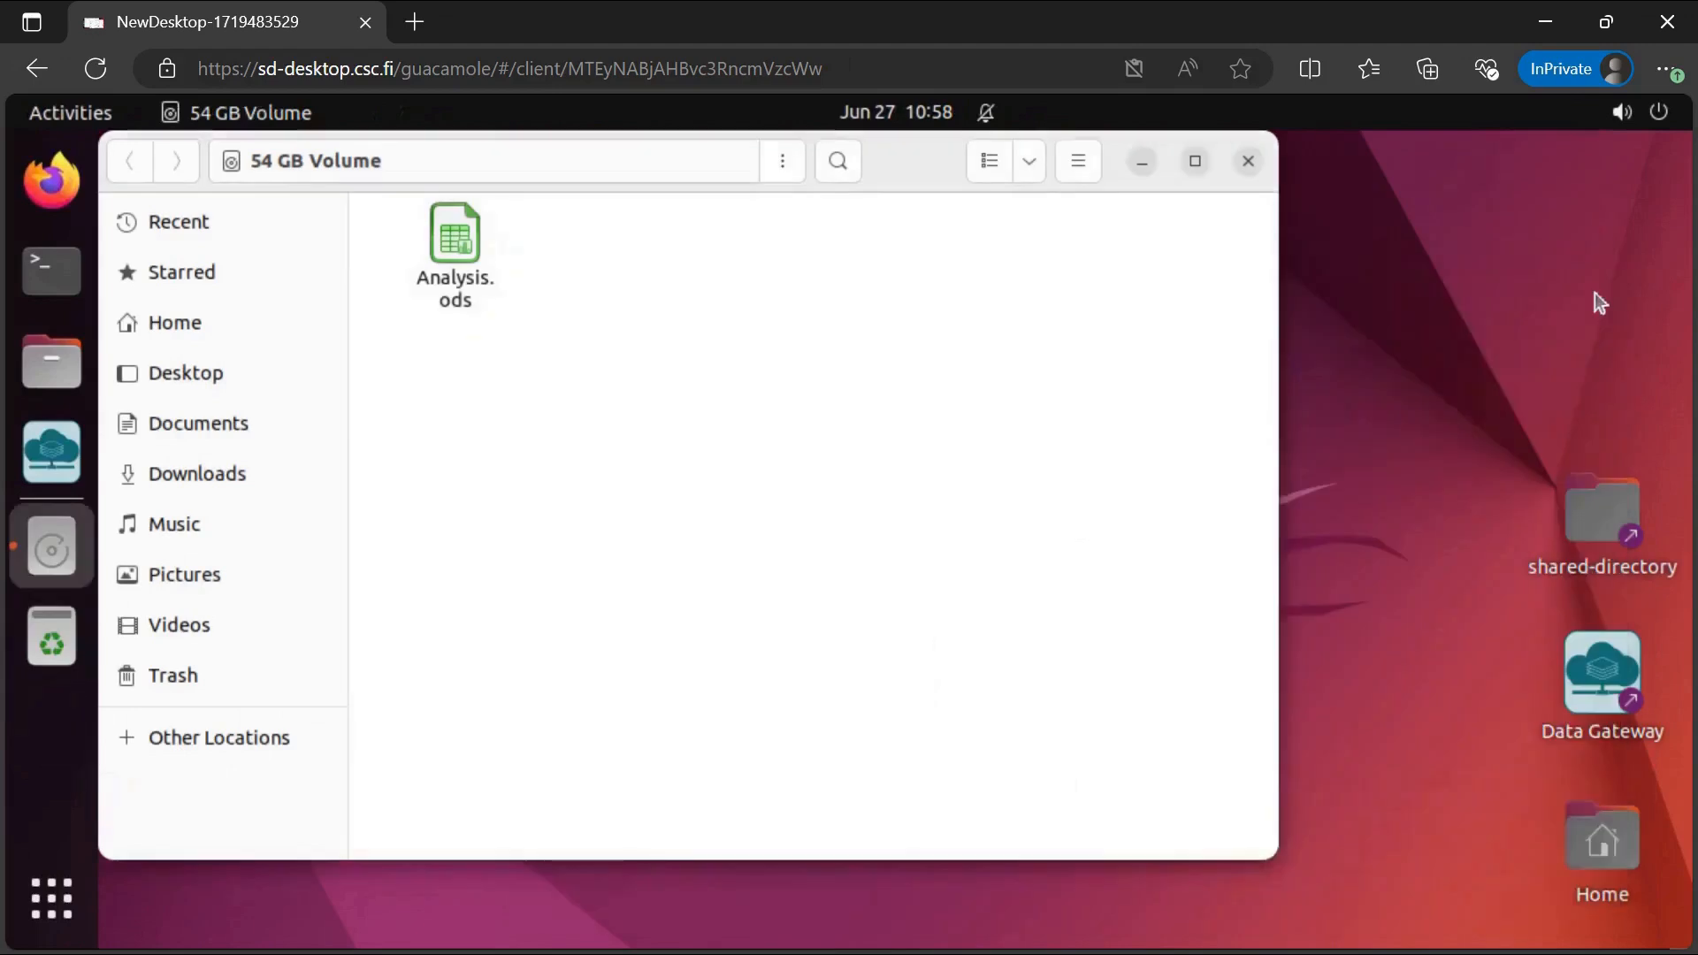
click(1248, 161)
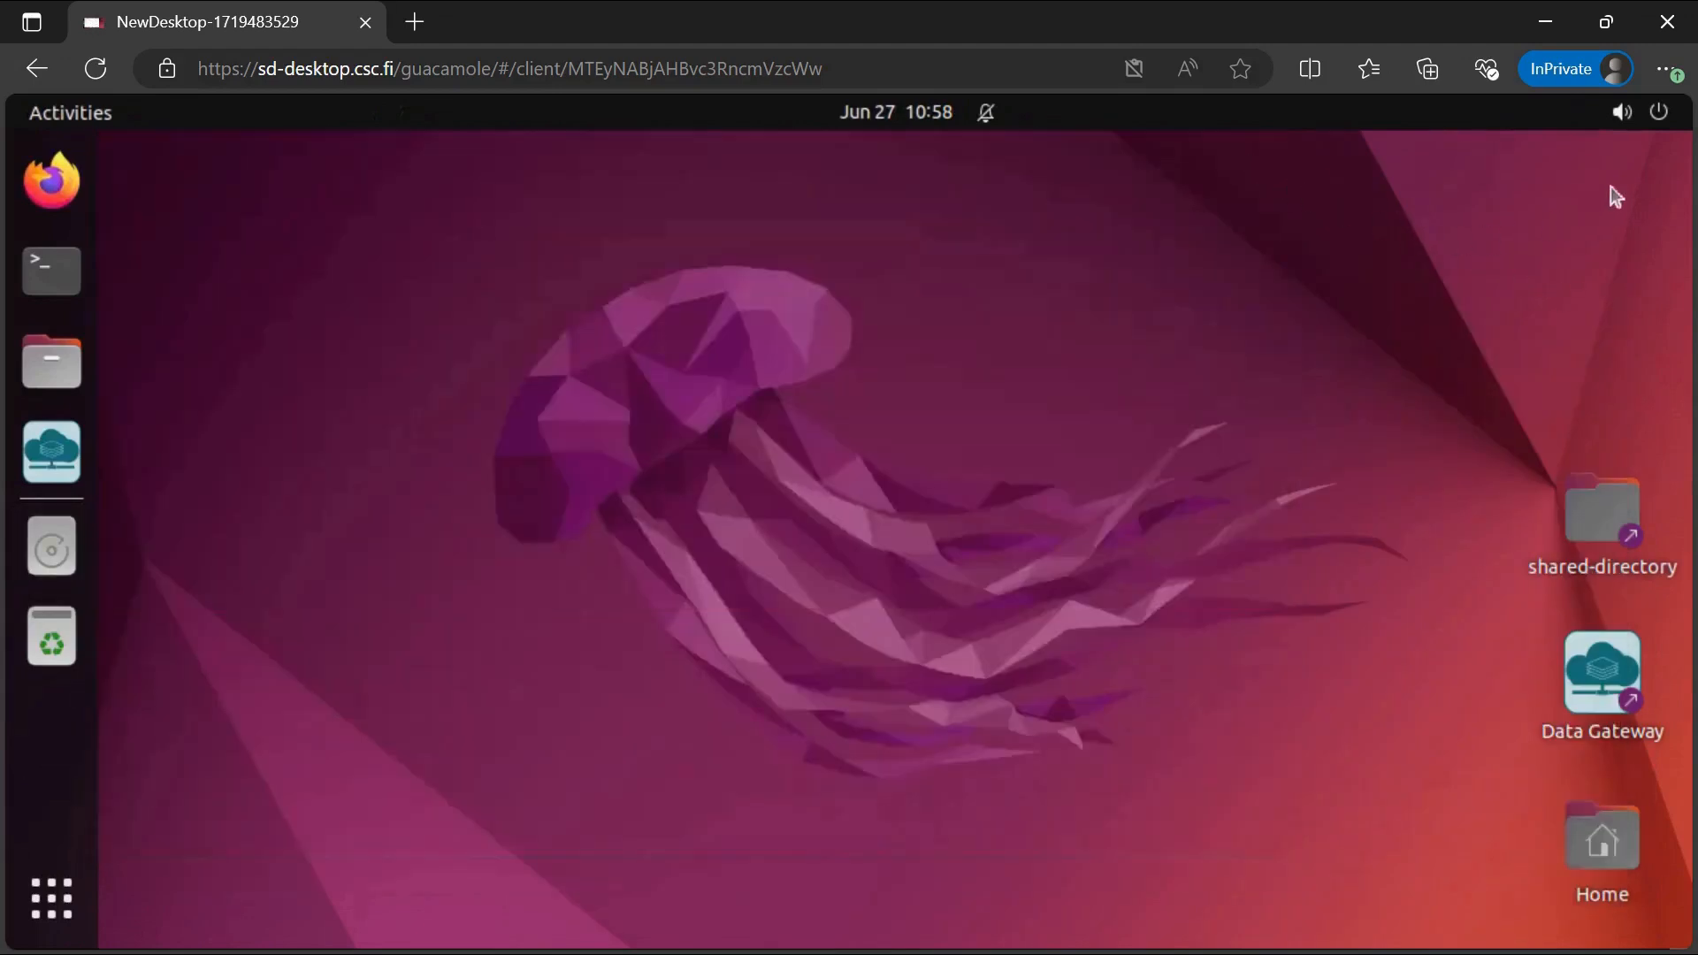
click(1660, 124)
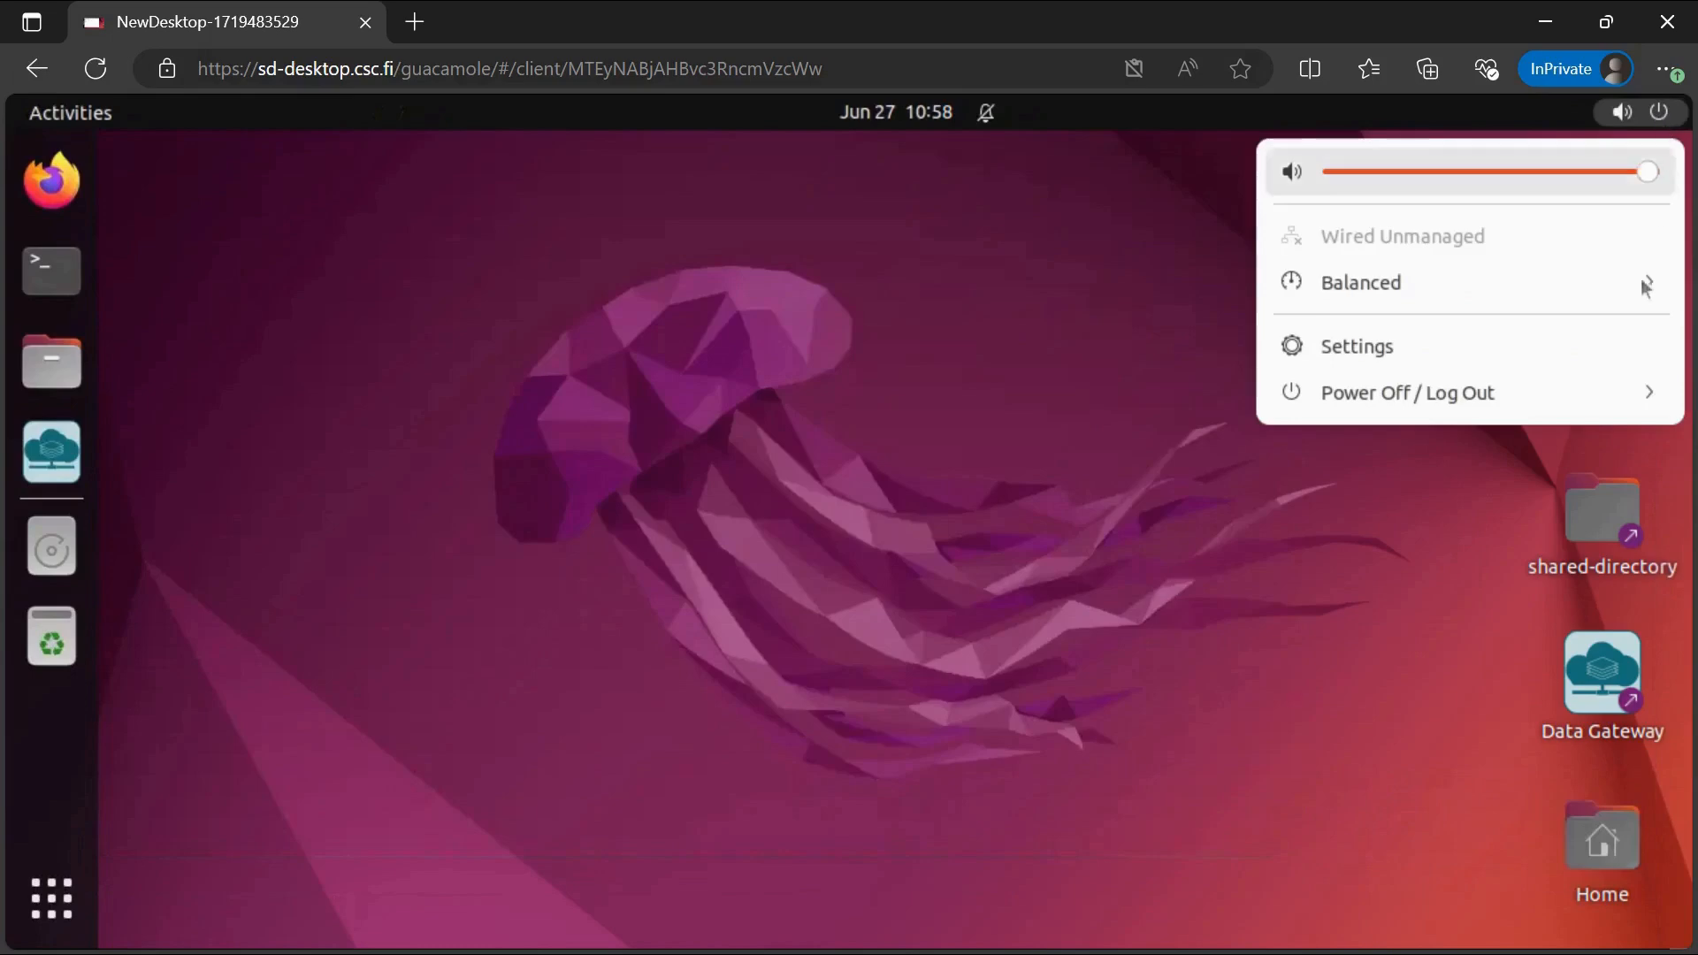
click(1484, 406)
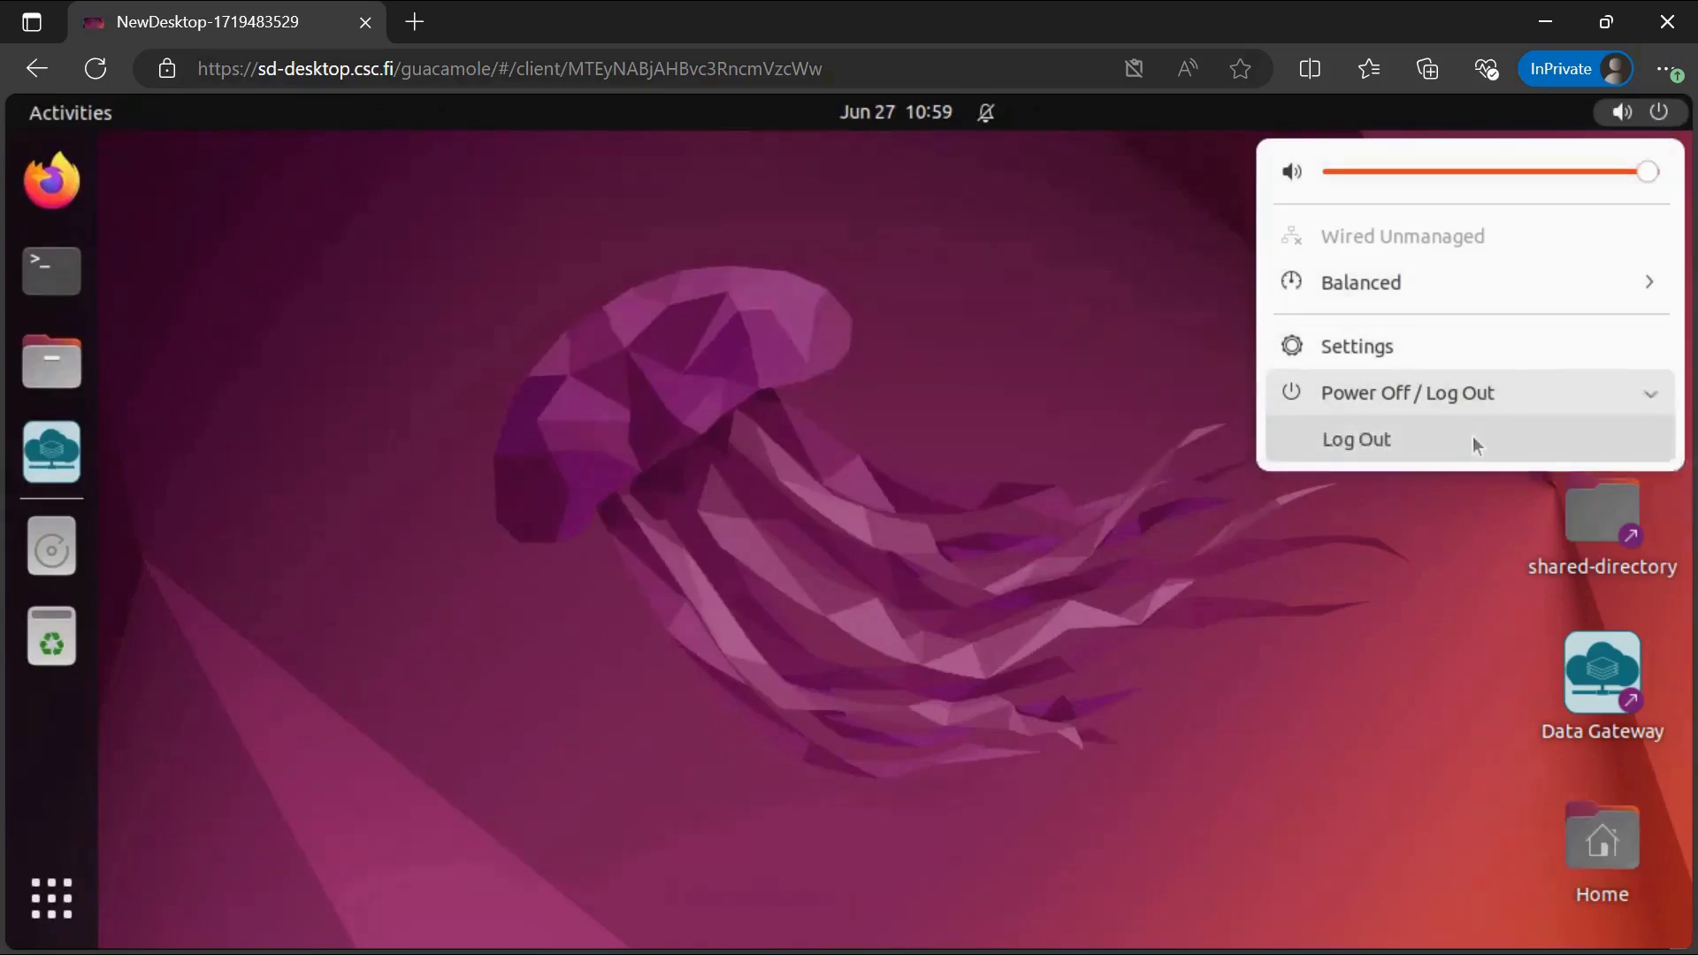
click(1473, 436)
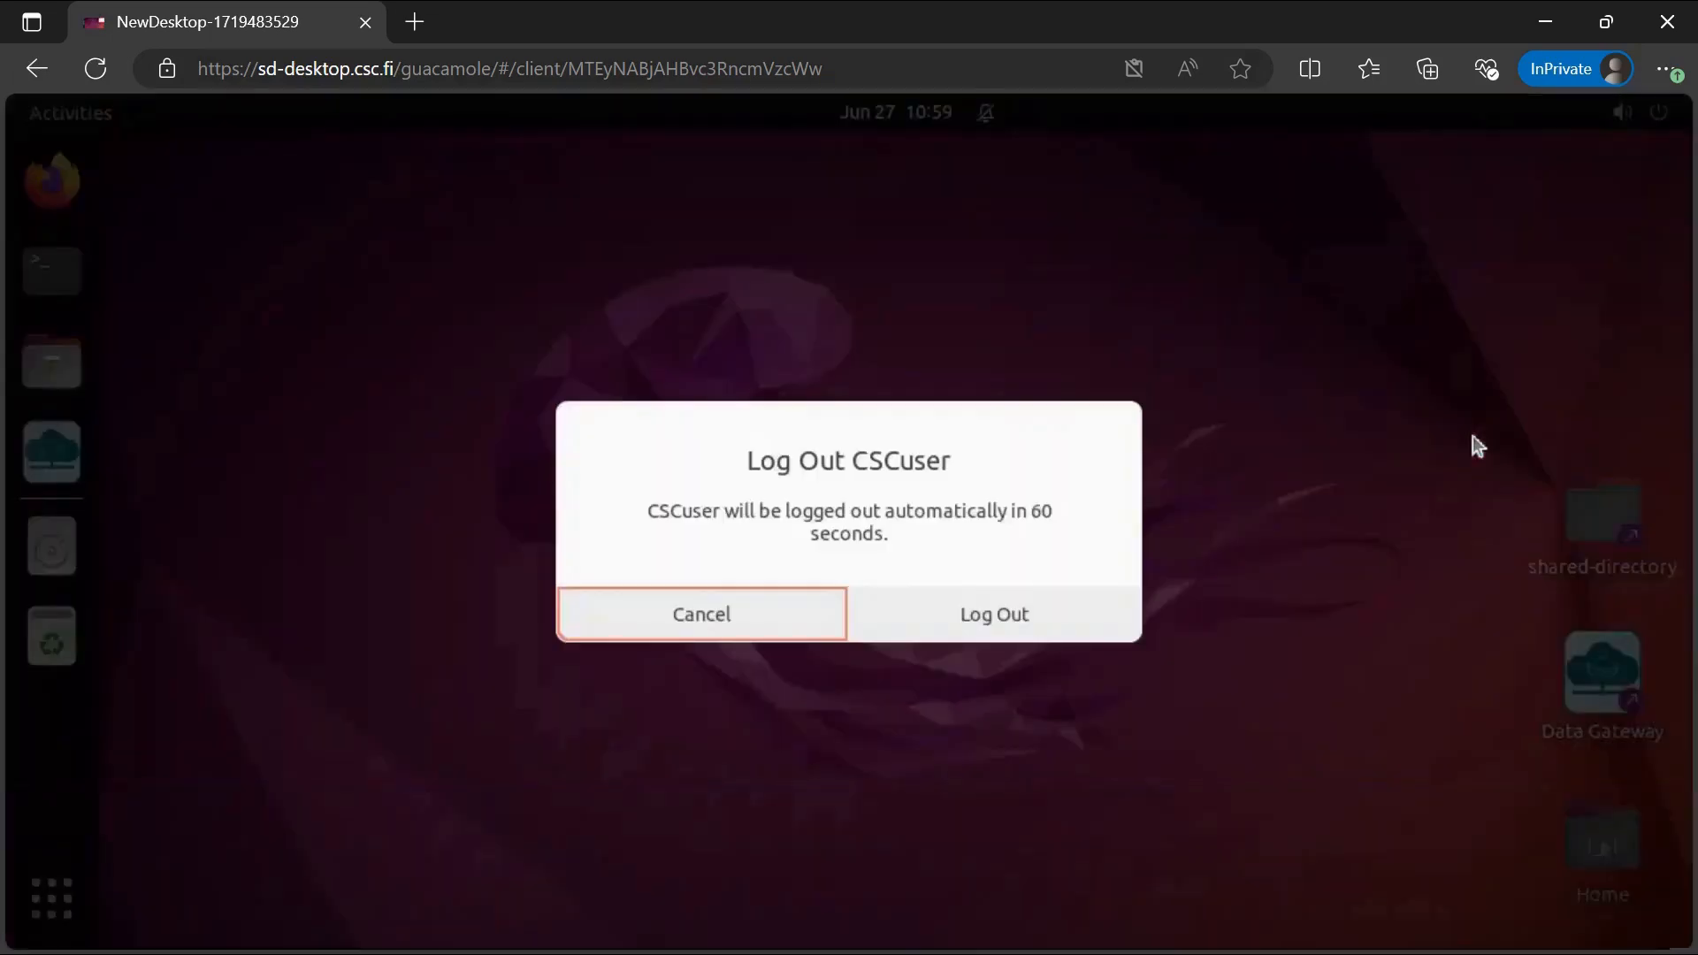
click(985, 611)
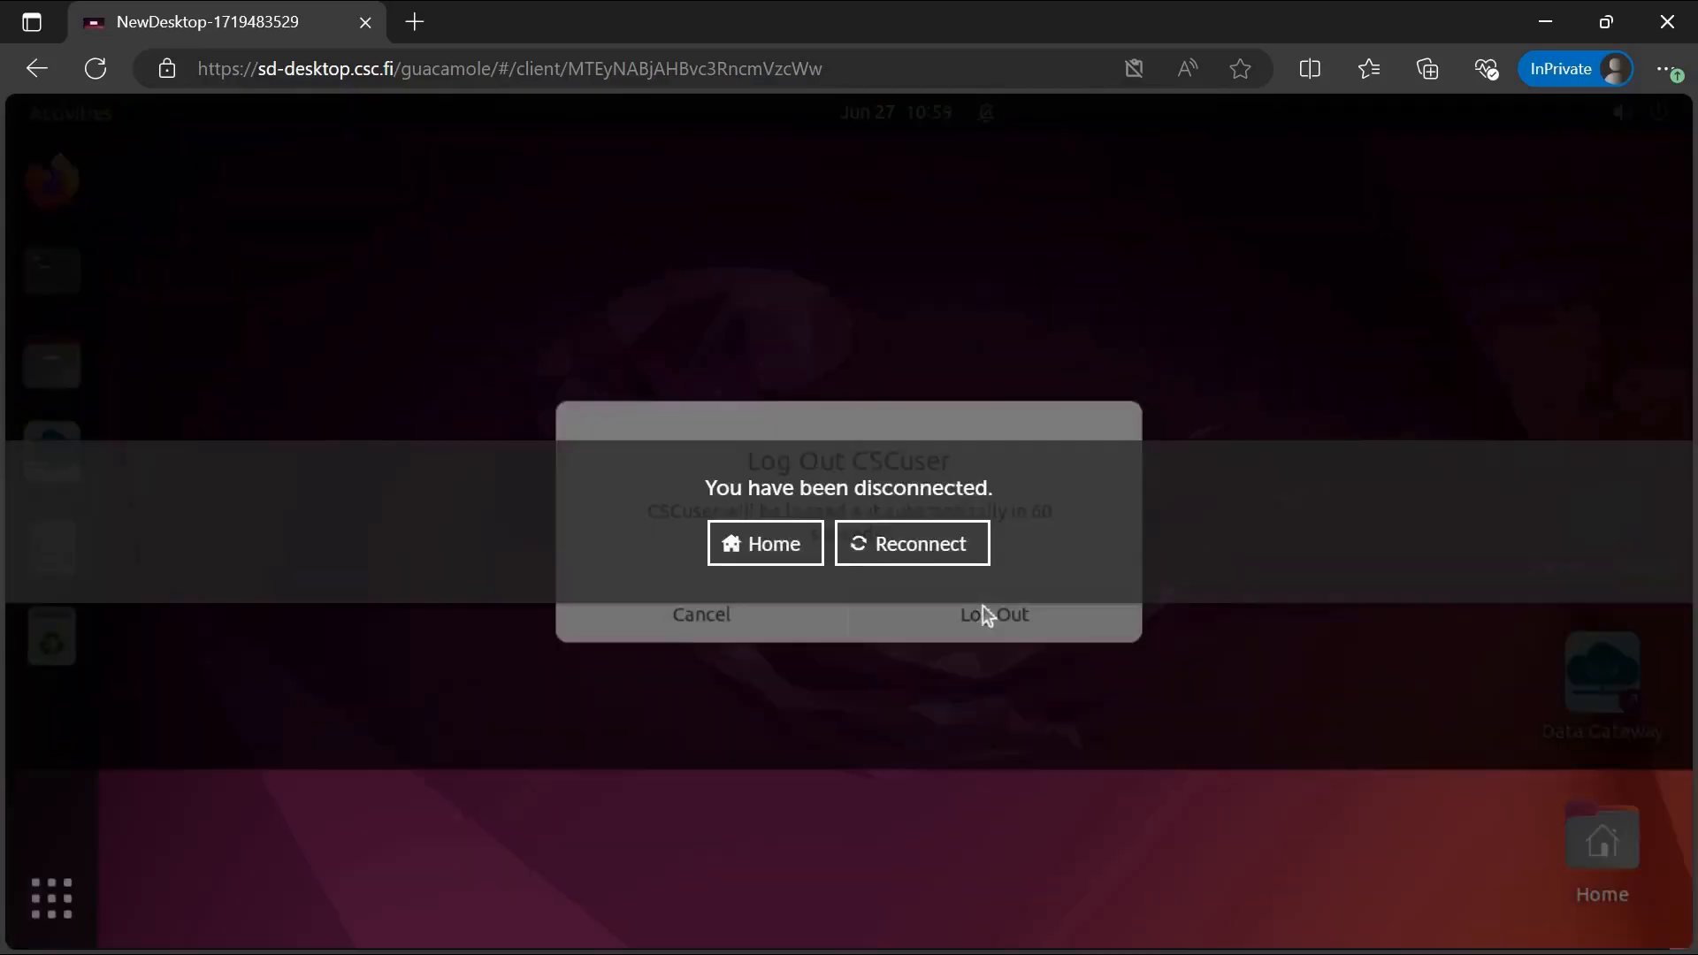
click(772, 550)
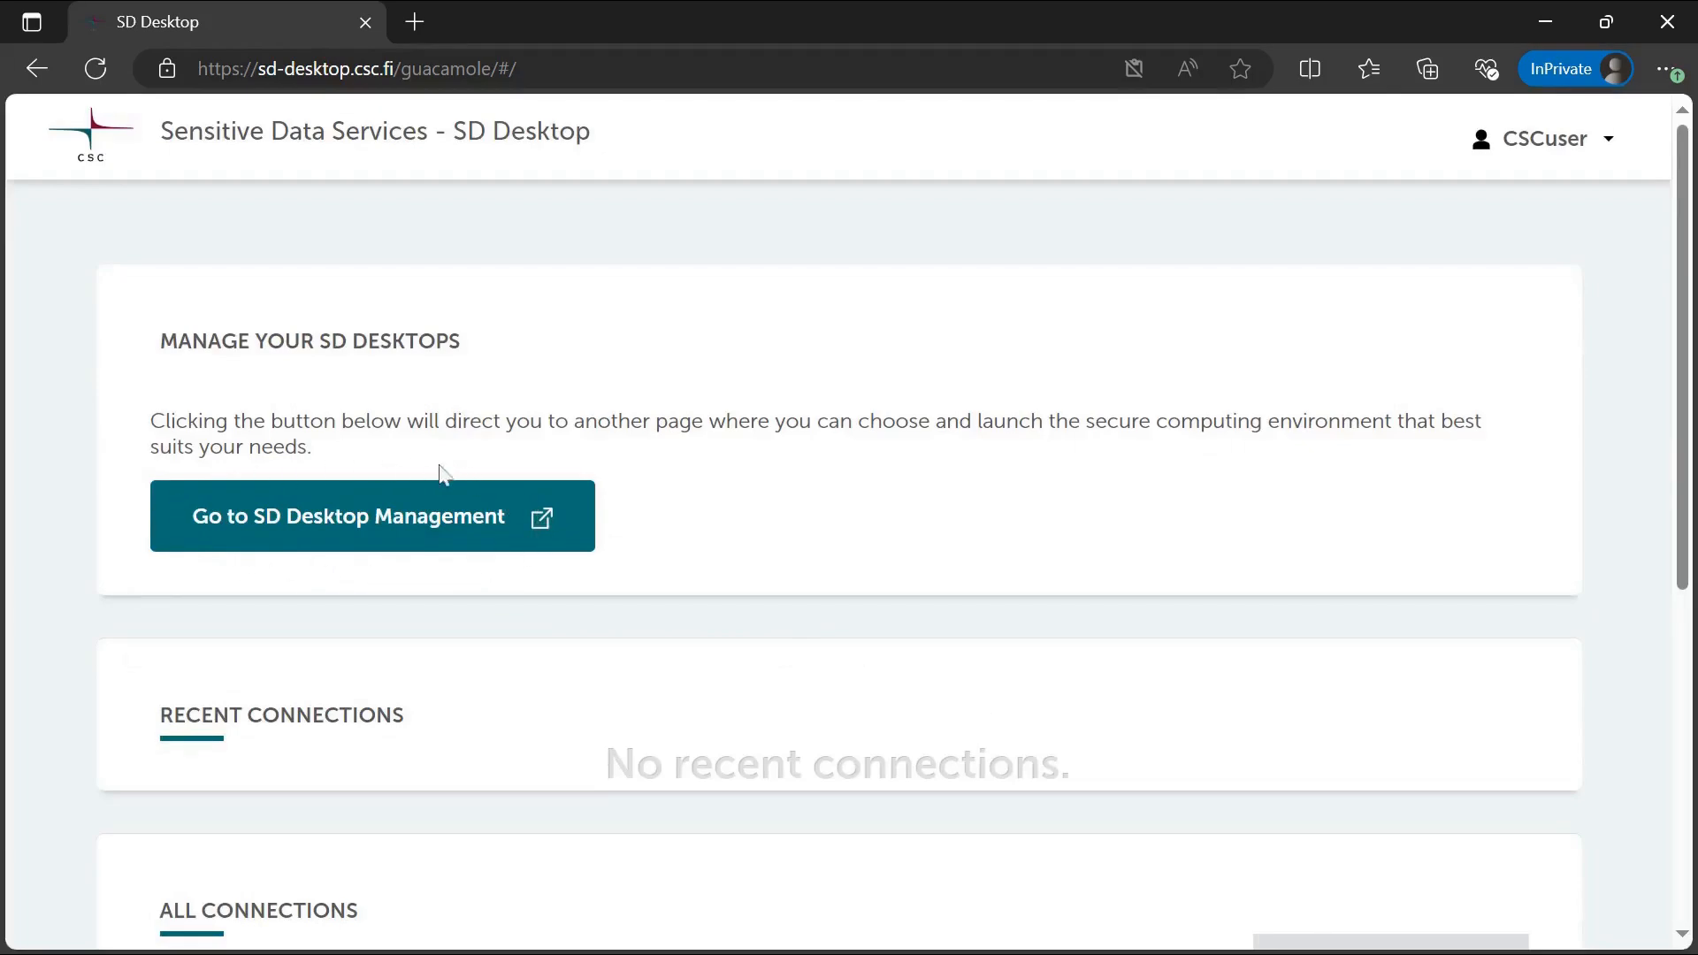
click(528, 528)
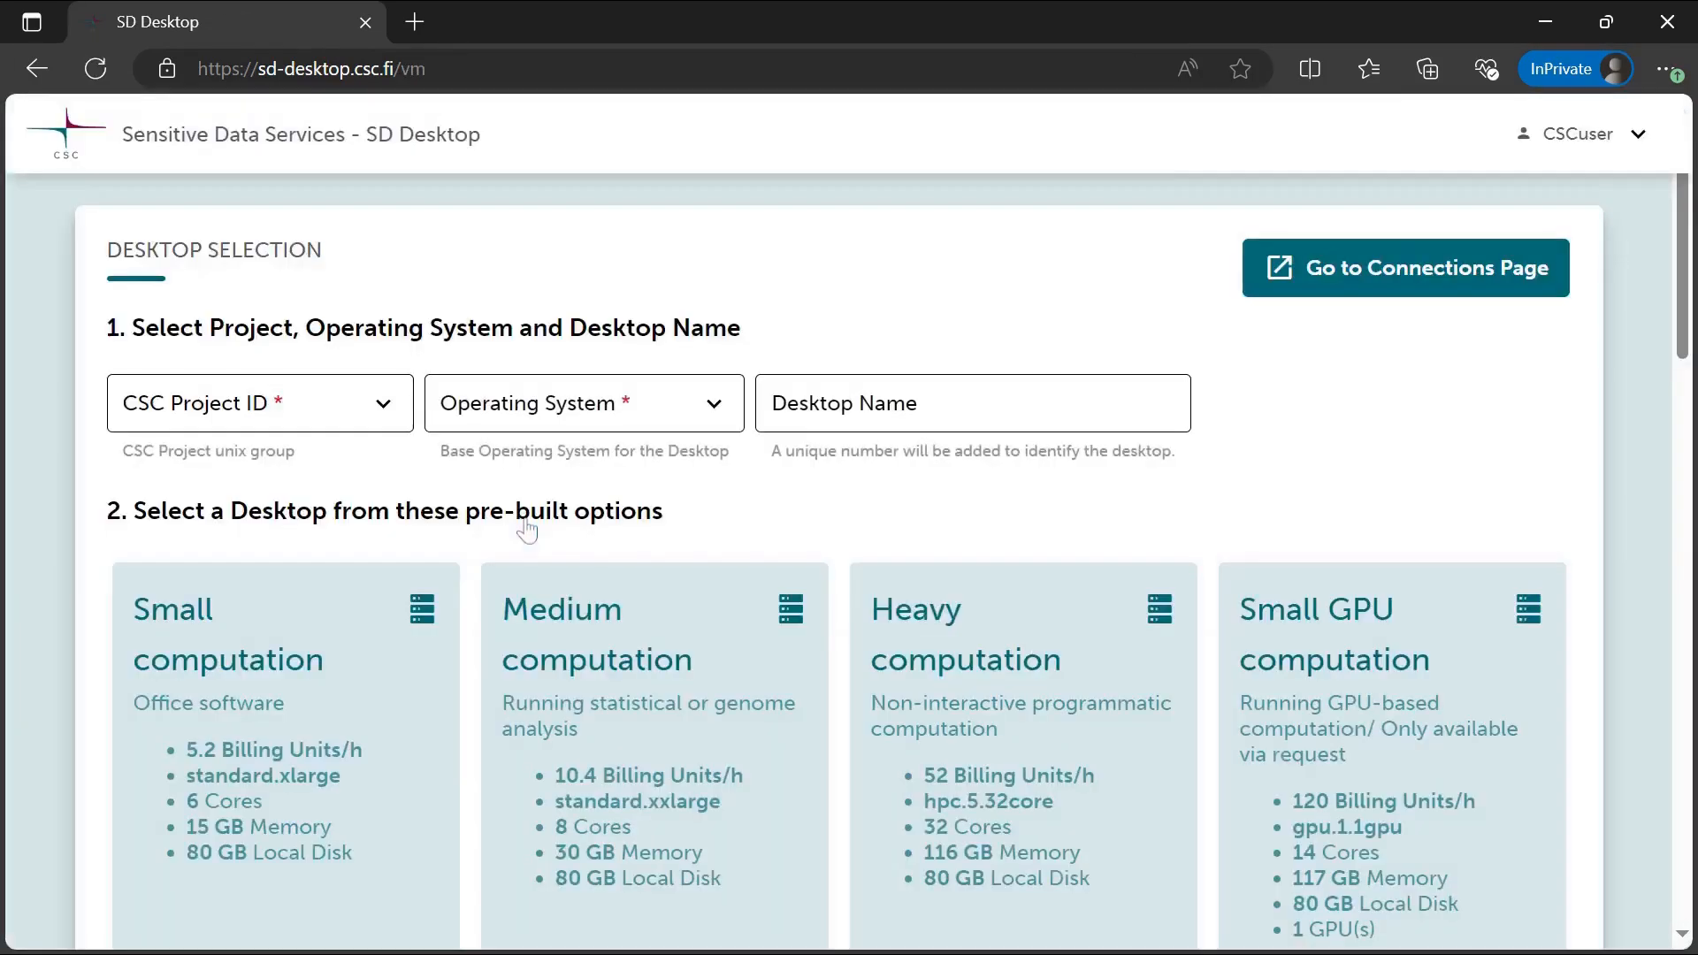
scroll(528, 529, down, 15)
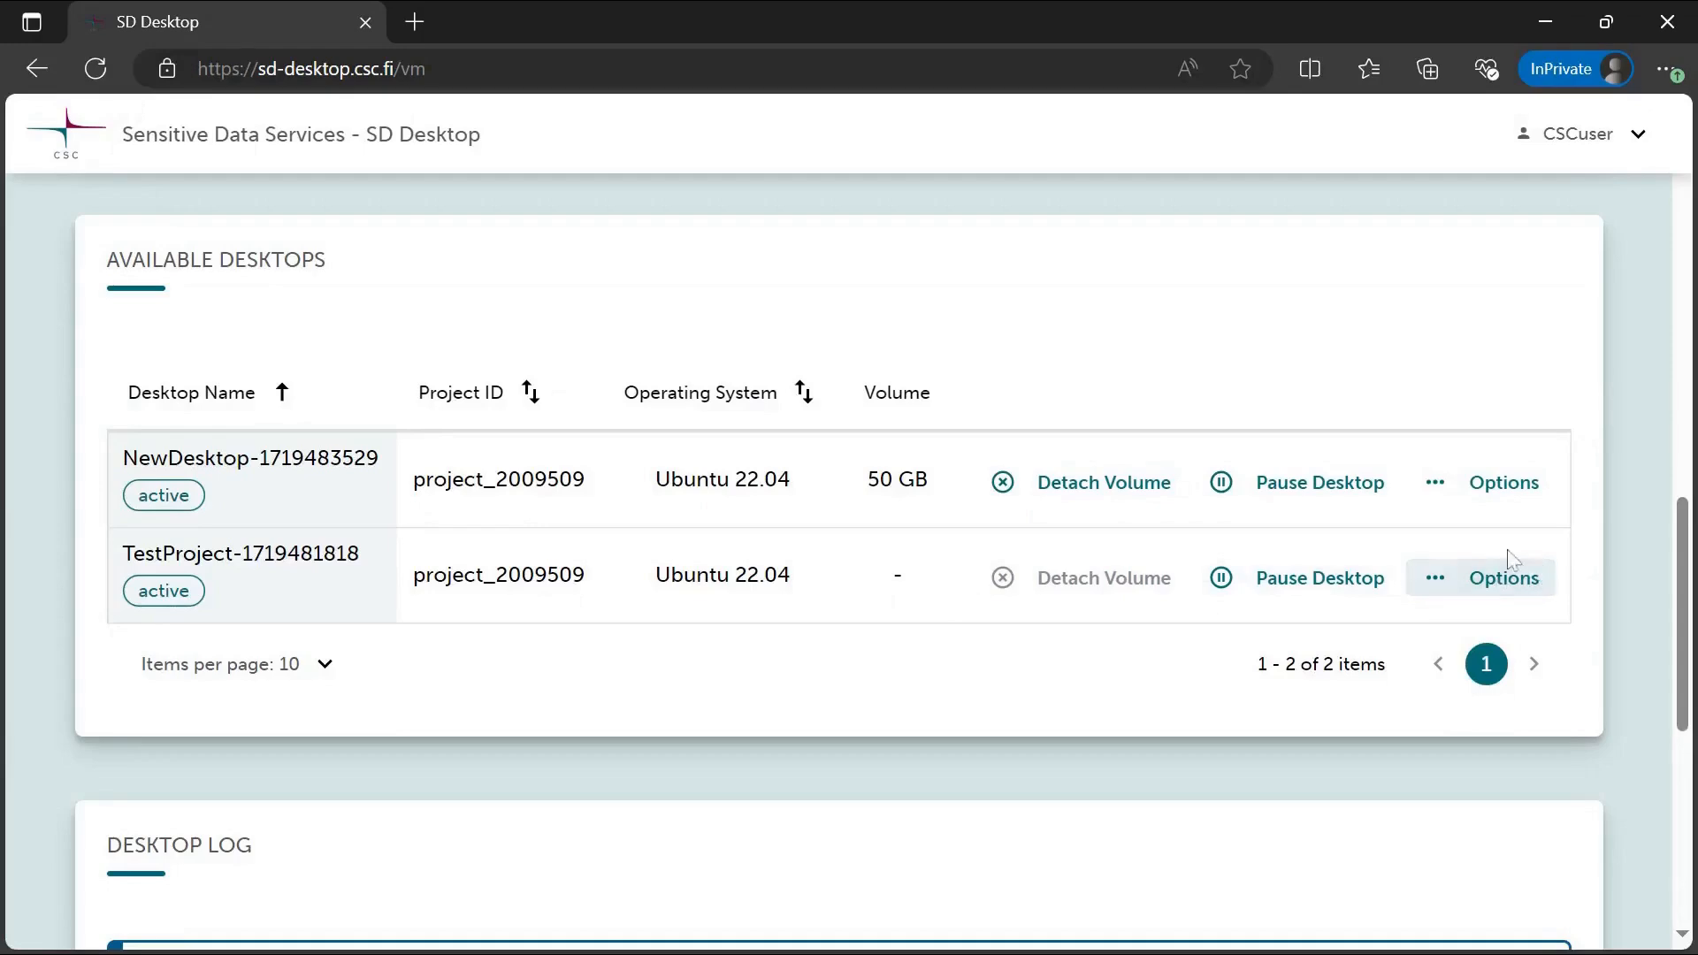
click(1549, 582)
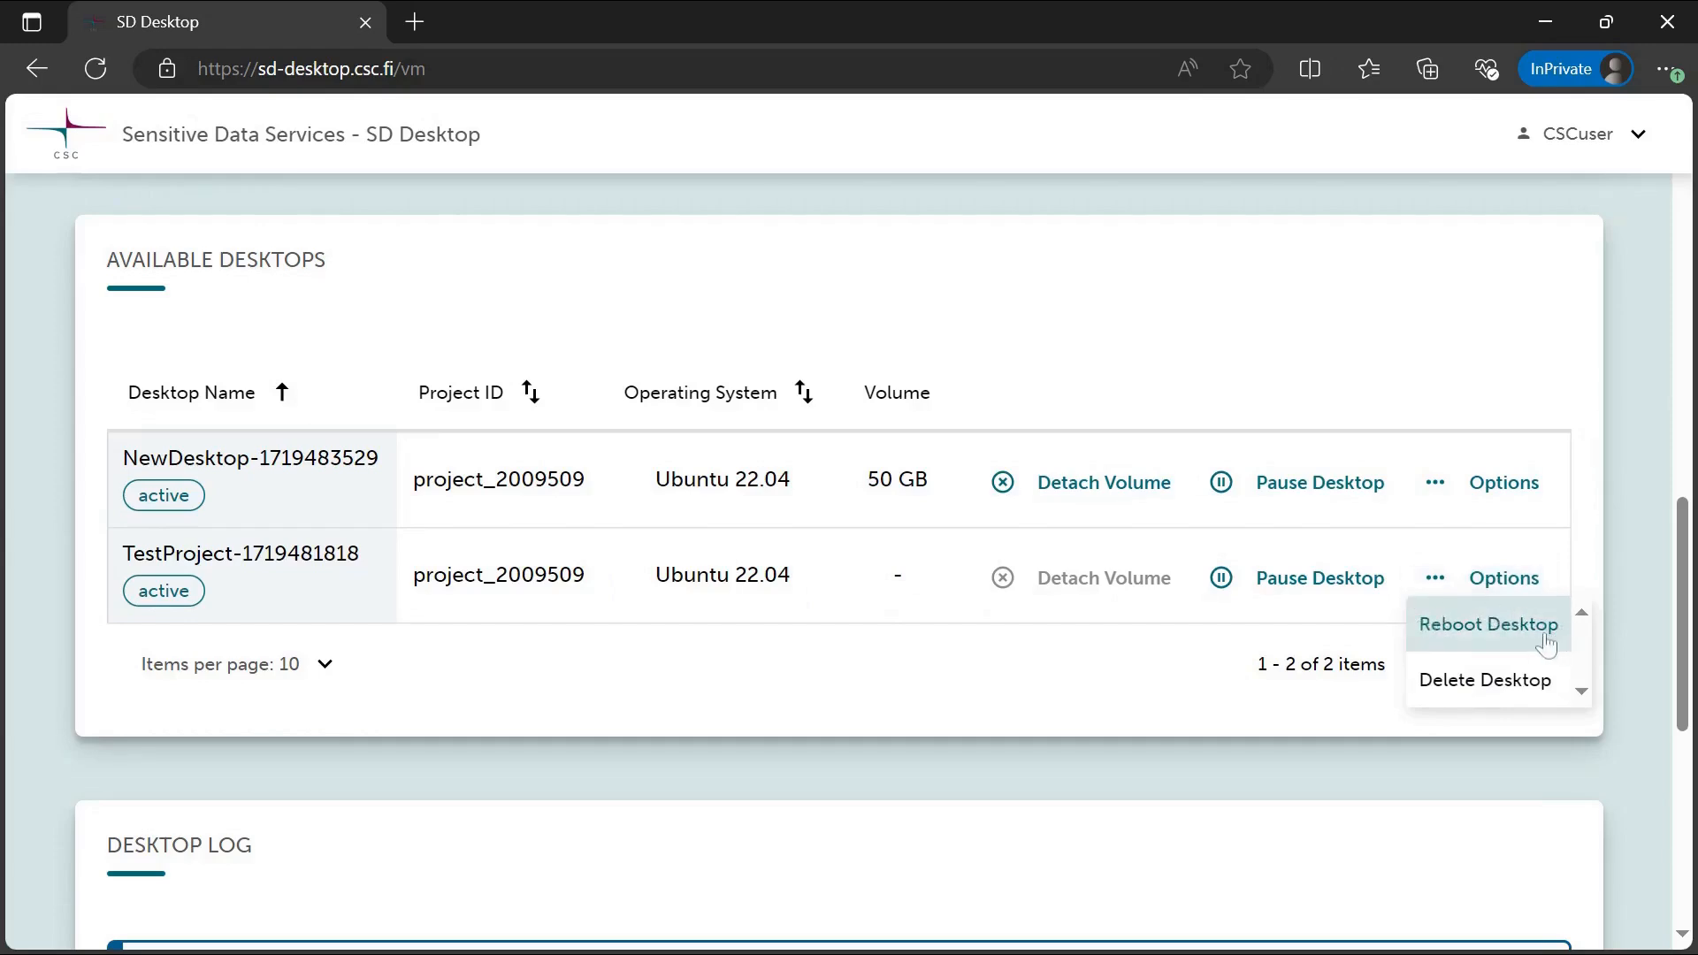
click(1546, 645)
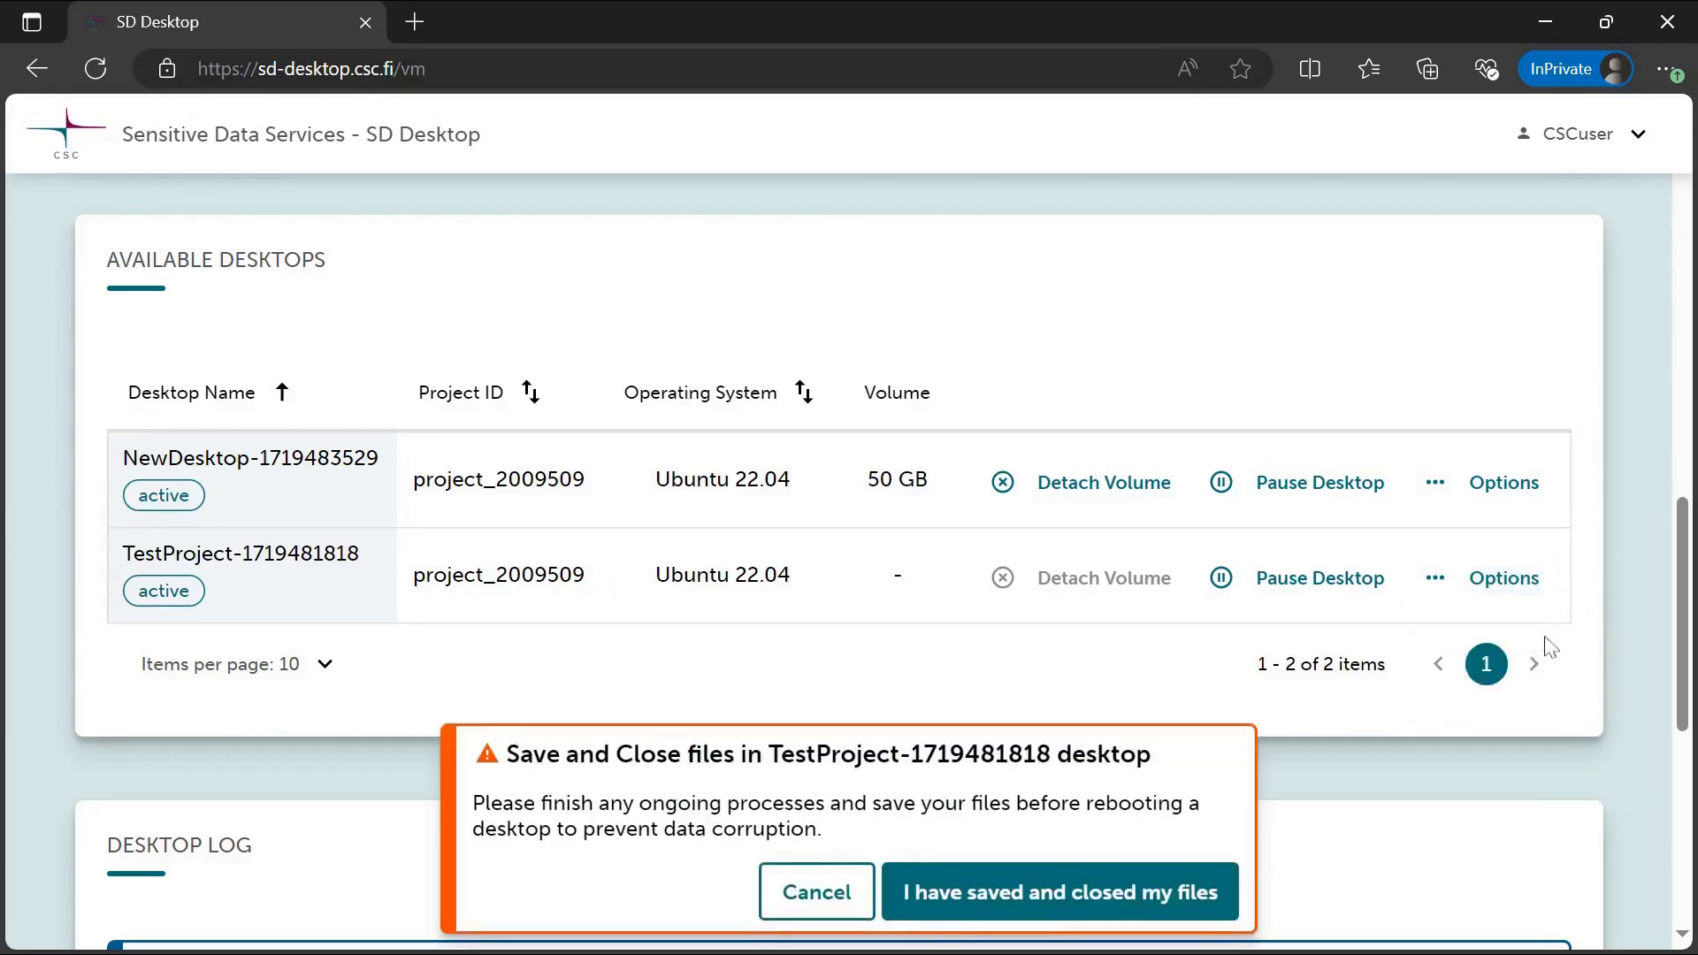
click(1195, 893)
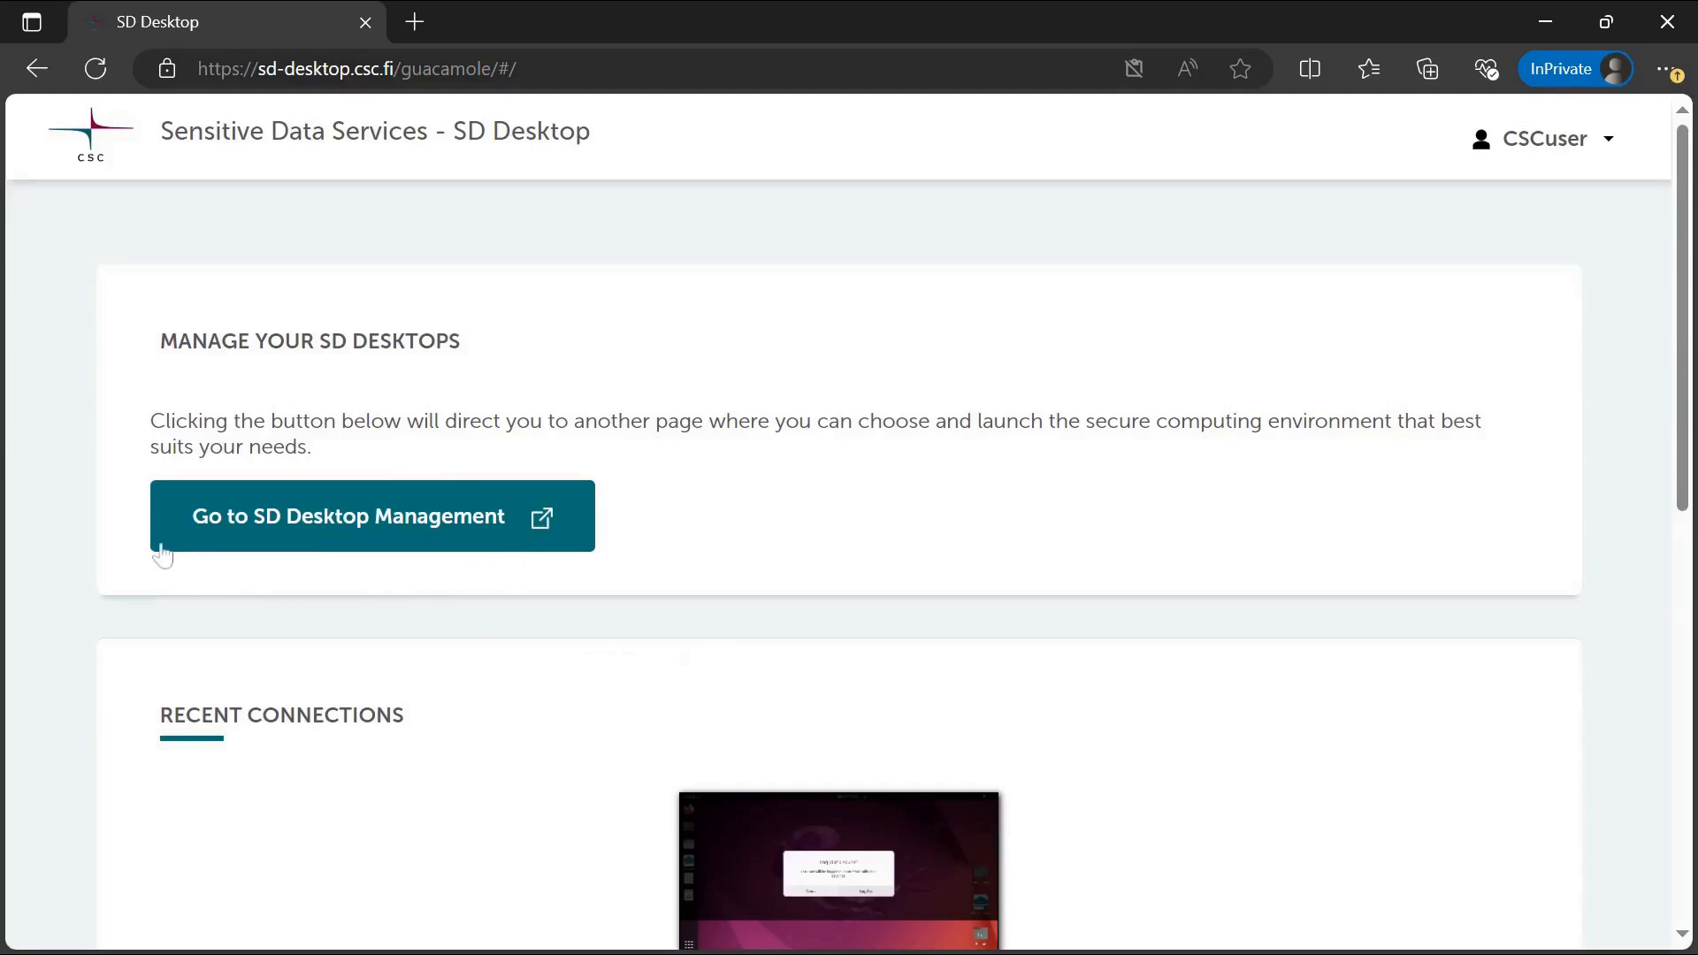
click(522, 532)
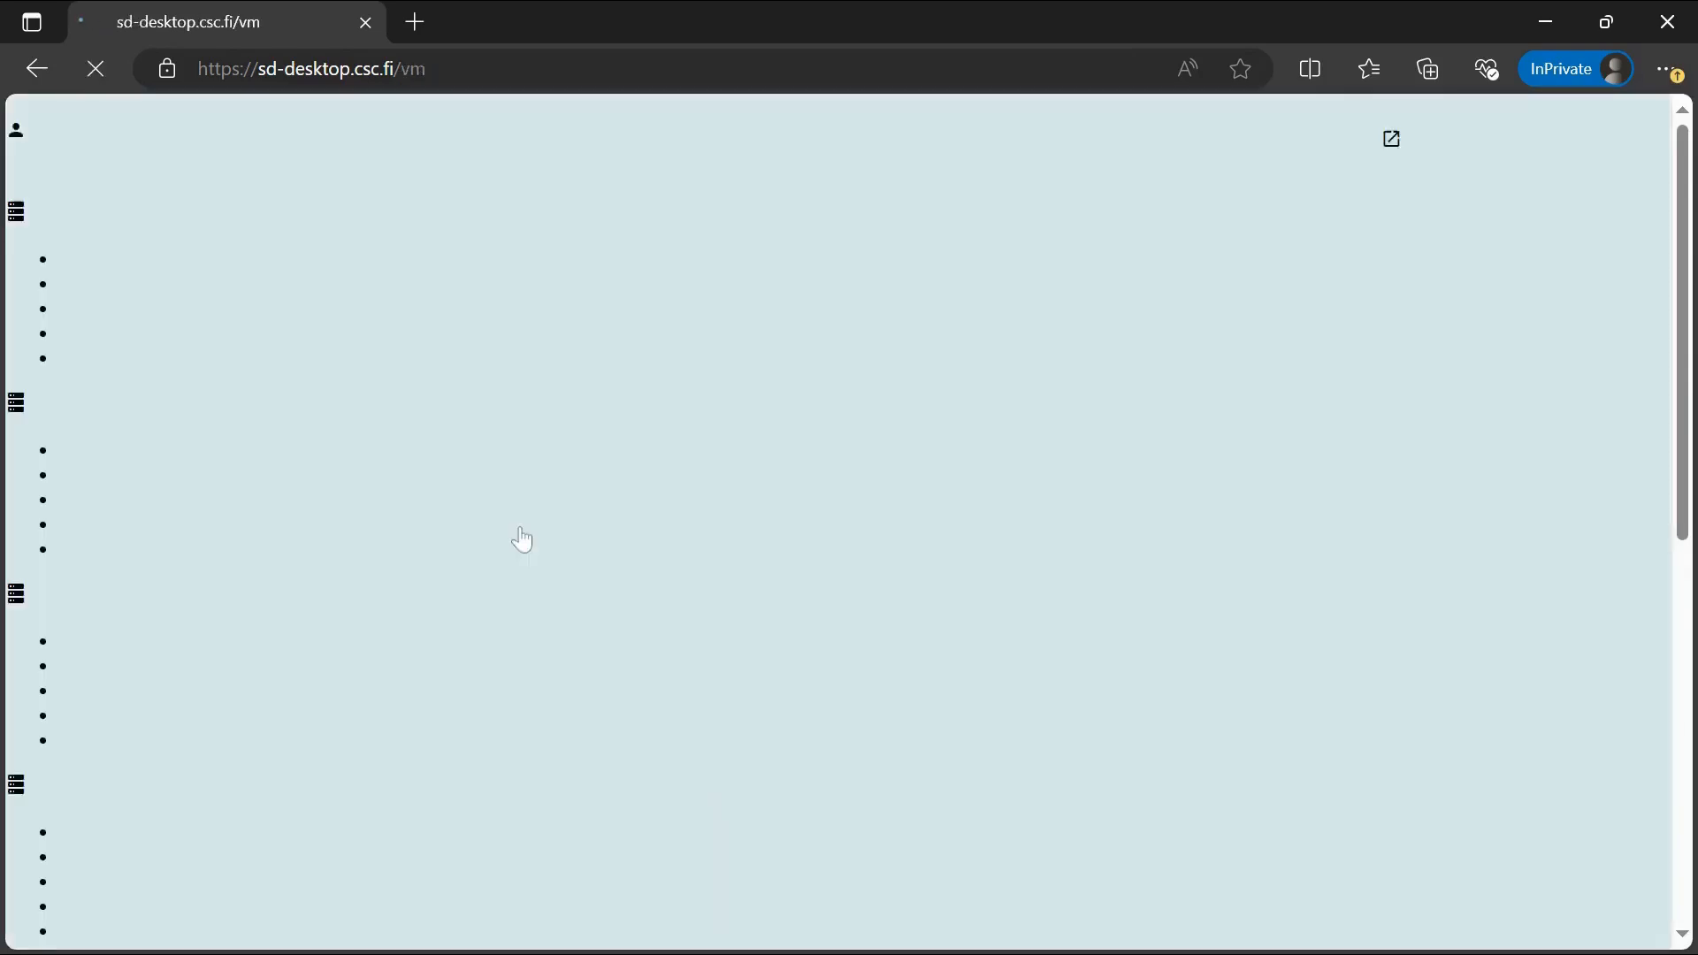
scroll(522, 537, down, 15)
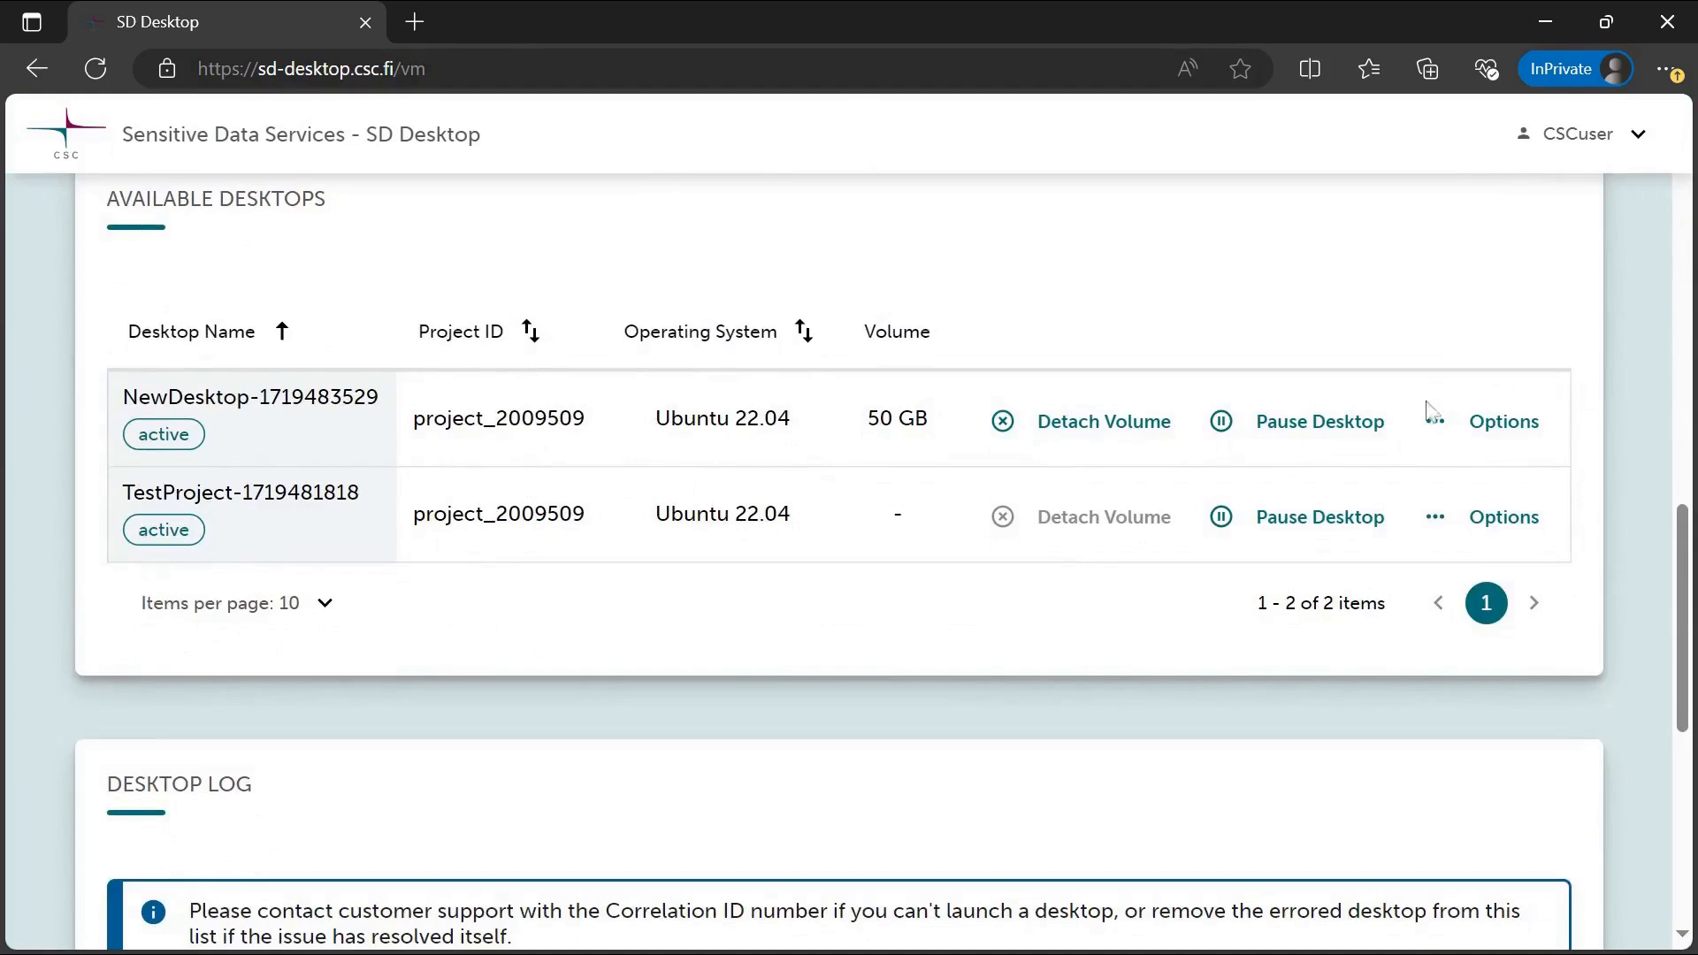
click(1544, 424)
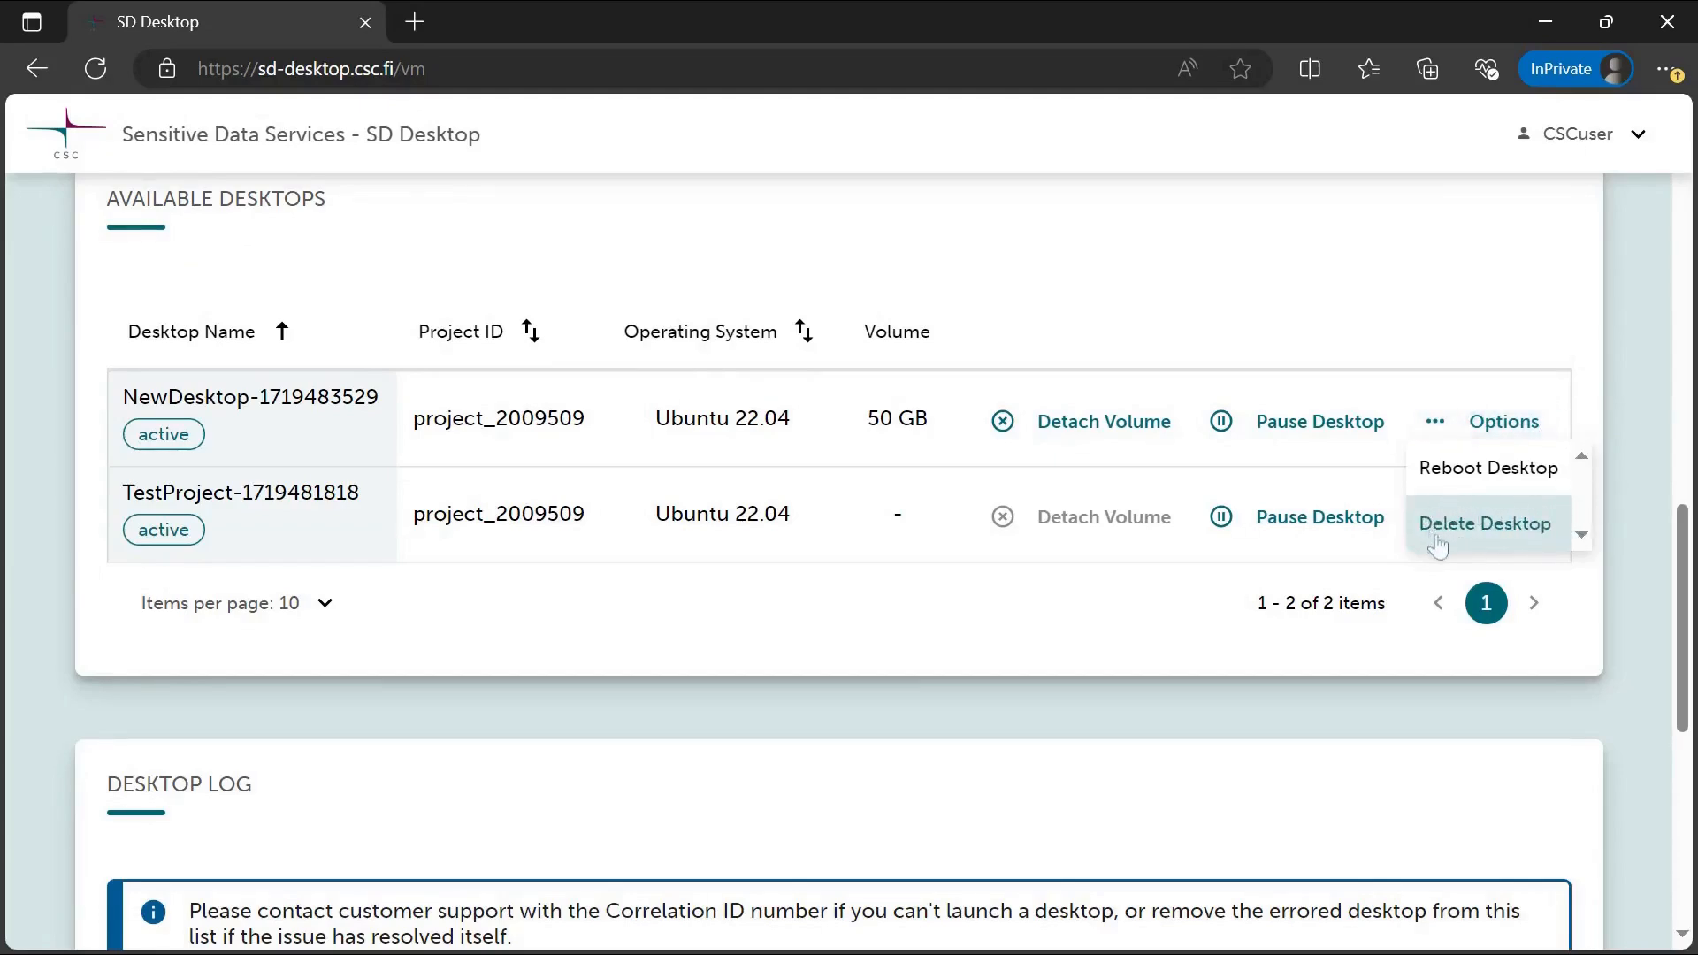
click(1520, 536)
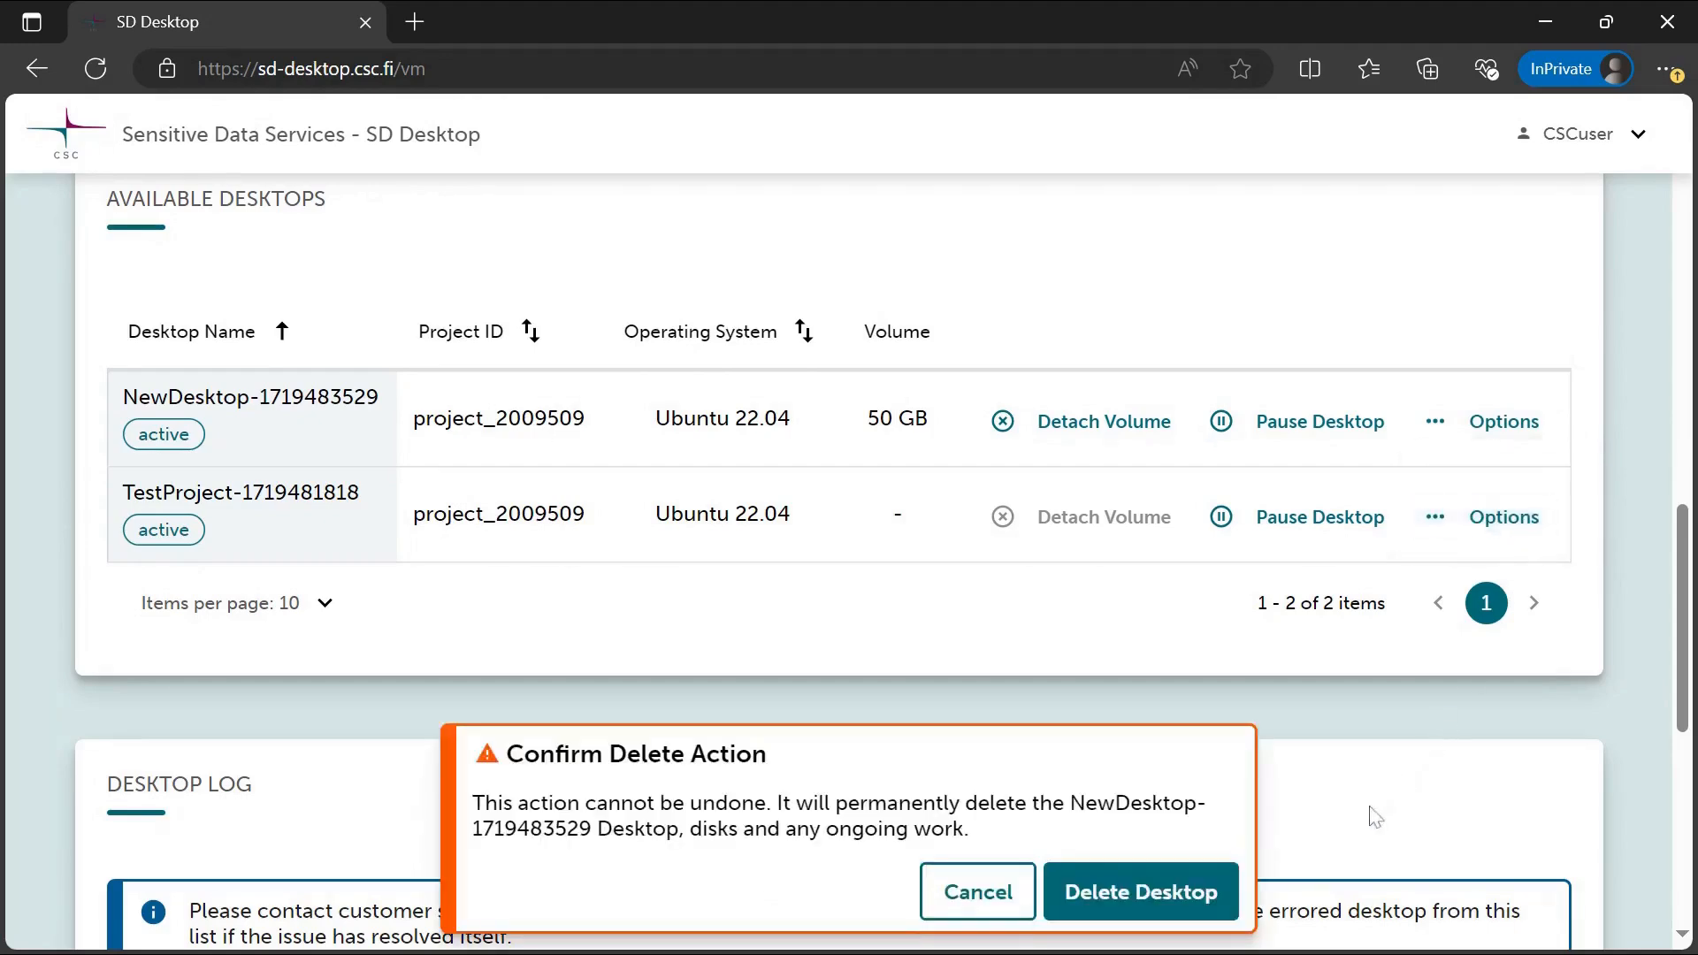
click(1196, 895)
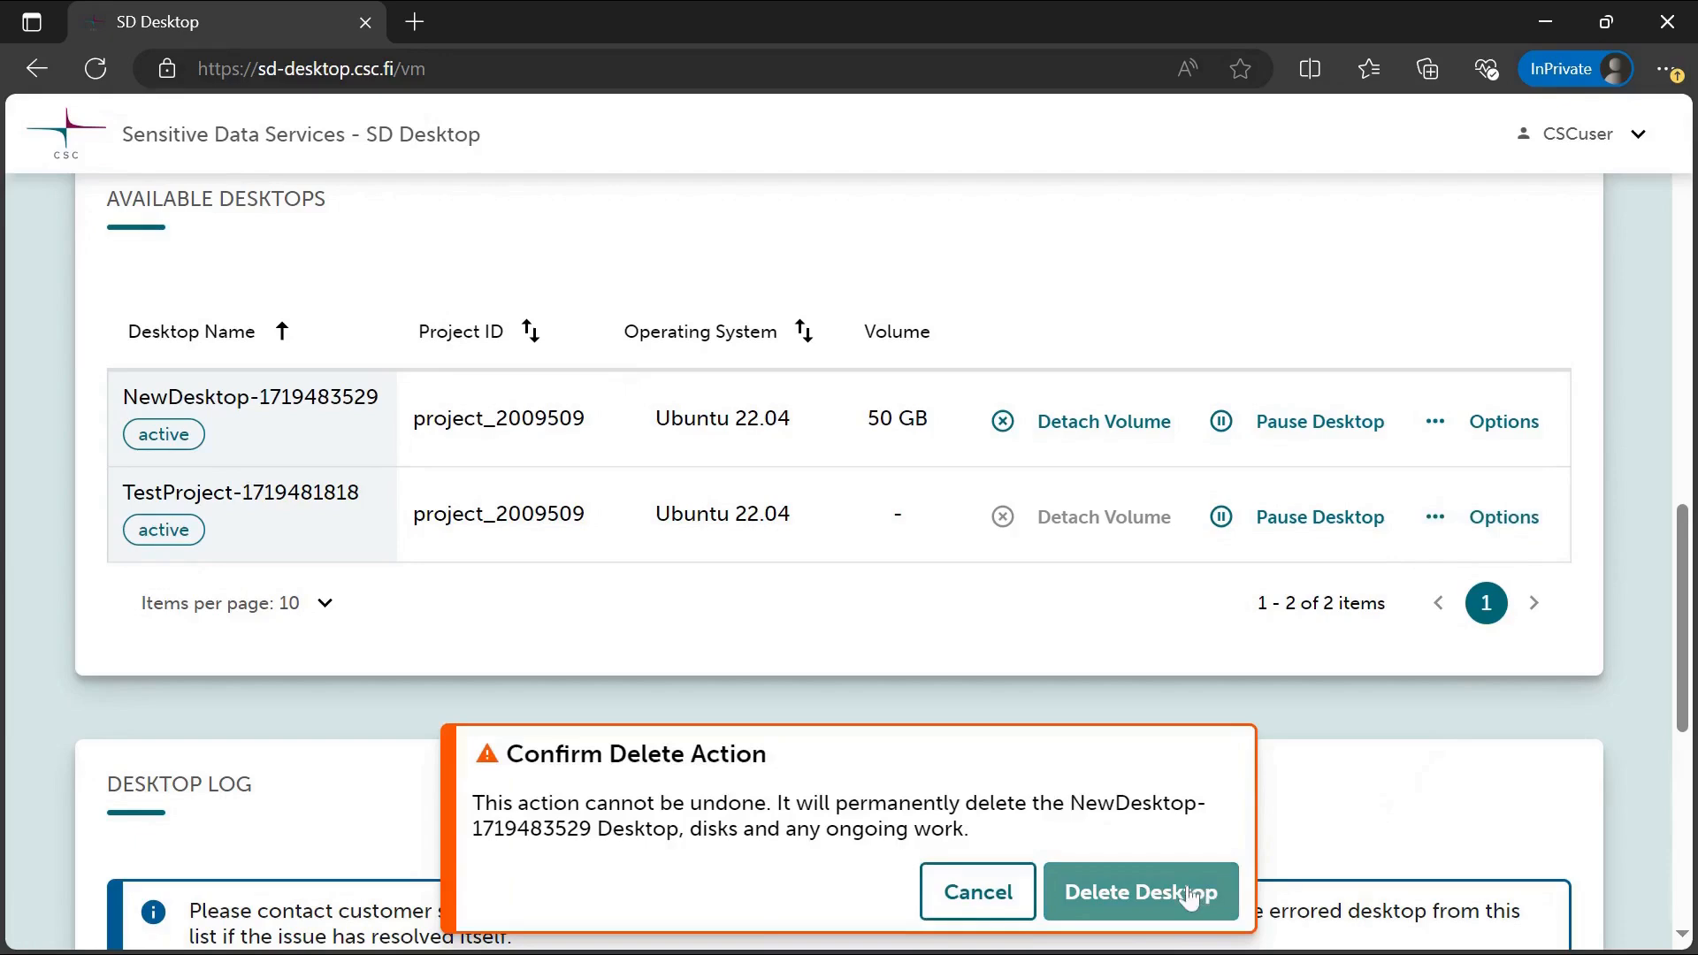